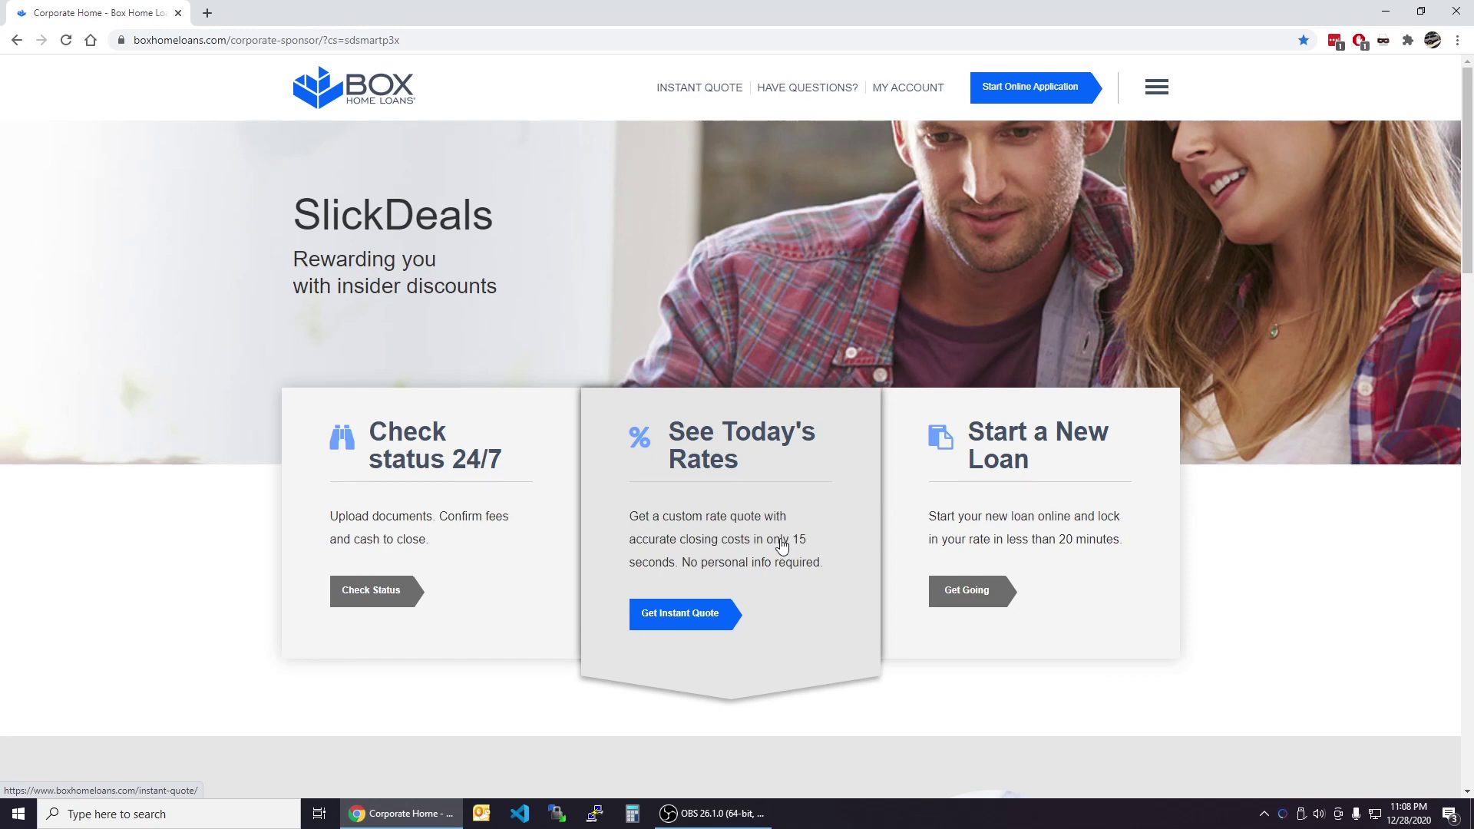
Open the instant quote form for today's rates
{"action": "left_click", "coordinate": [698, 617]}
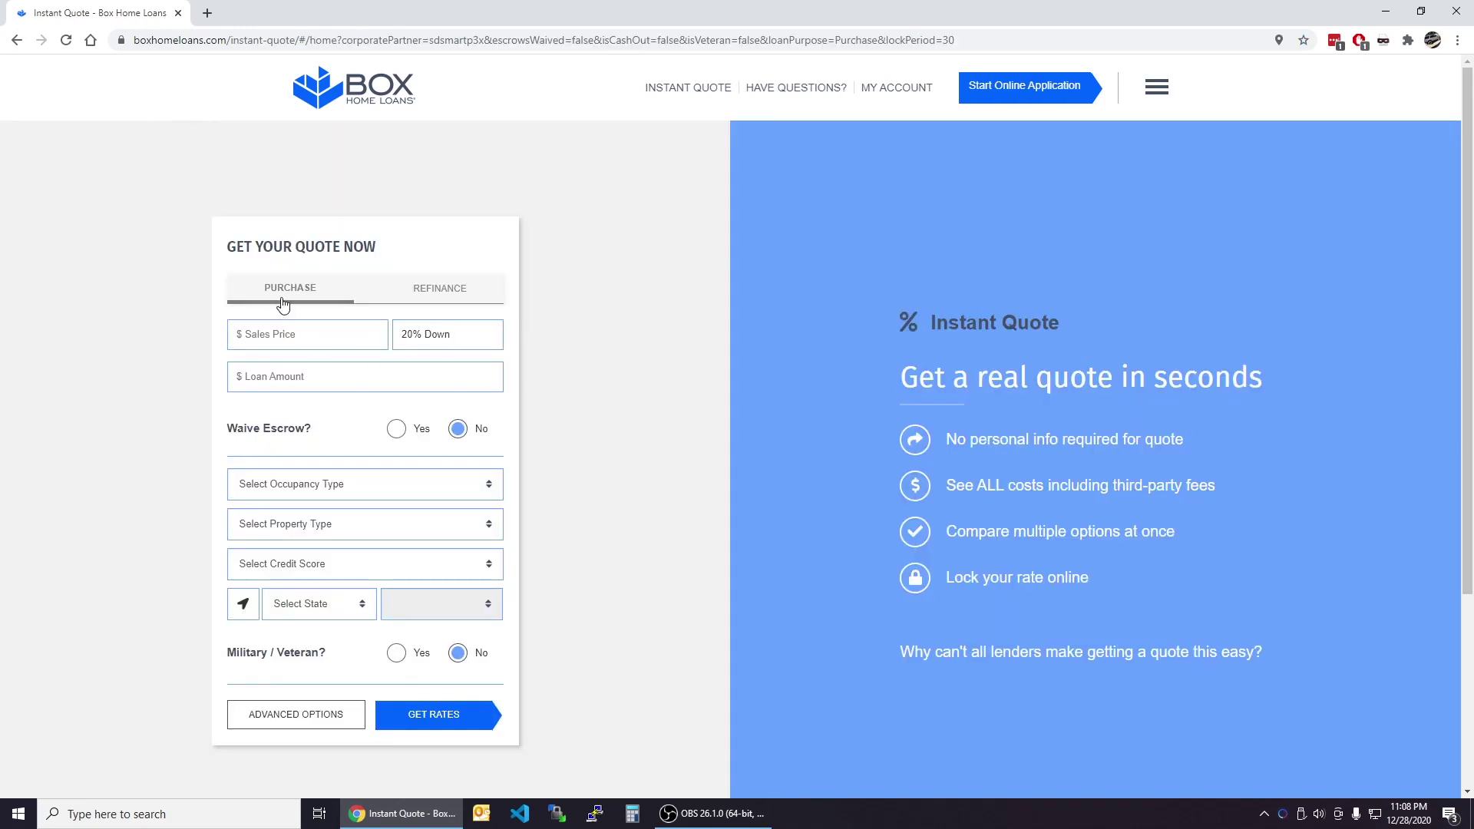
Look over the Refinance version of the quote form, including its Cash Out option, and return to the Purchase version
{"action": "left_click", "coordinate": [458, 307]}
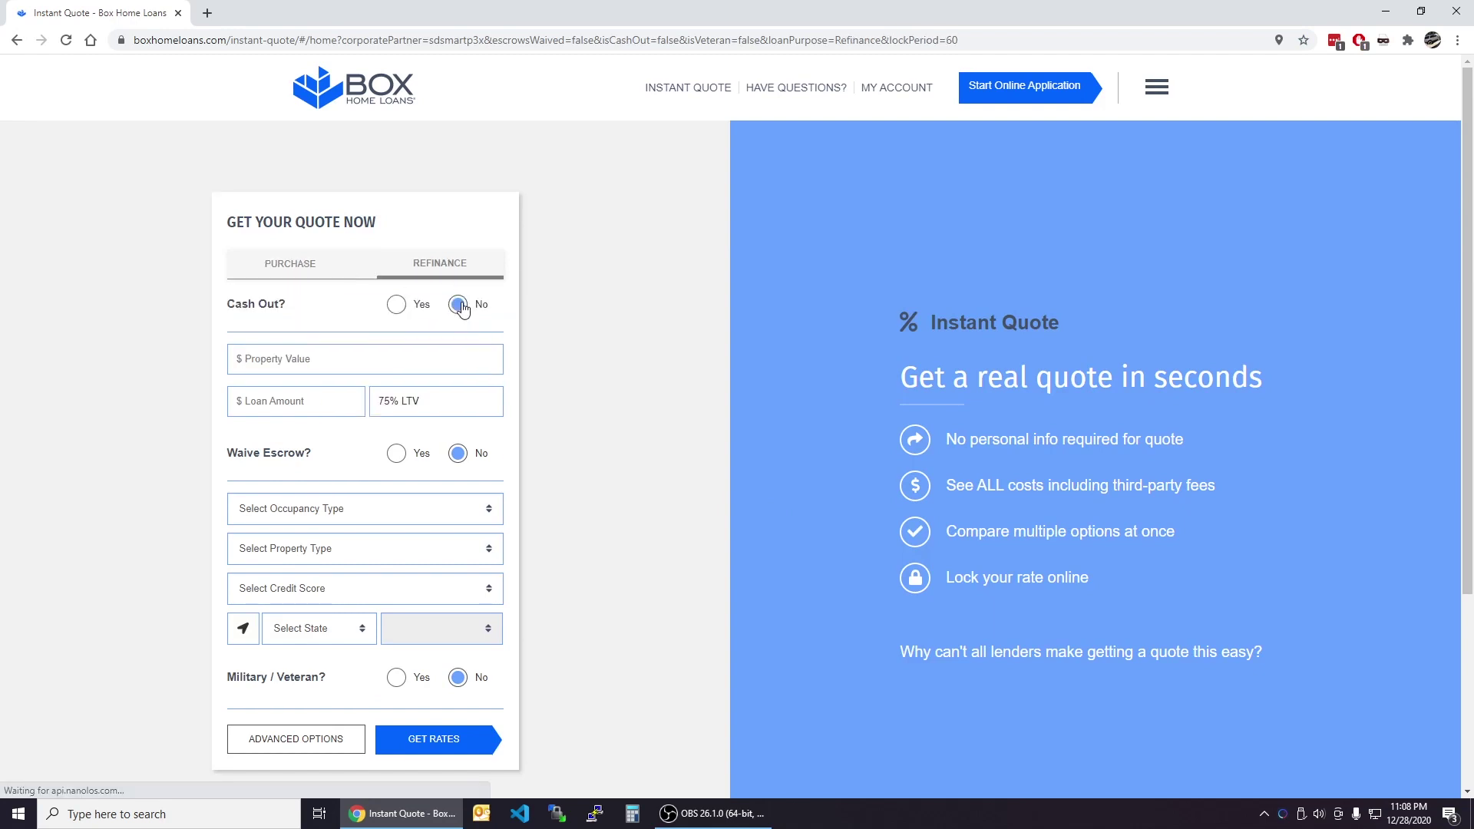
{"action": "left_click", "coordinate": [319, 270]}
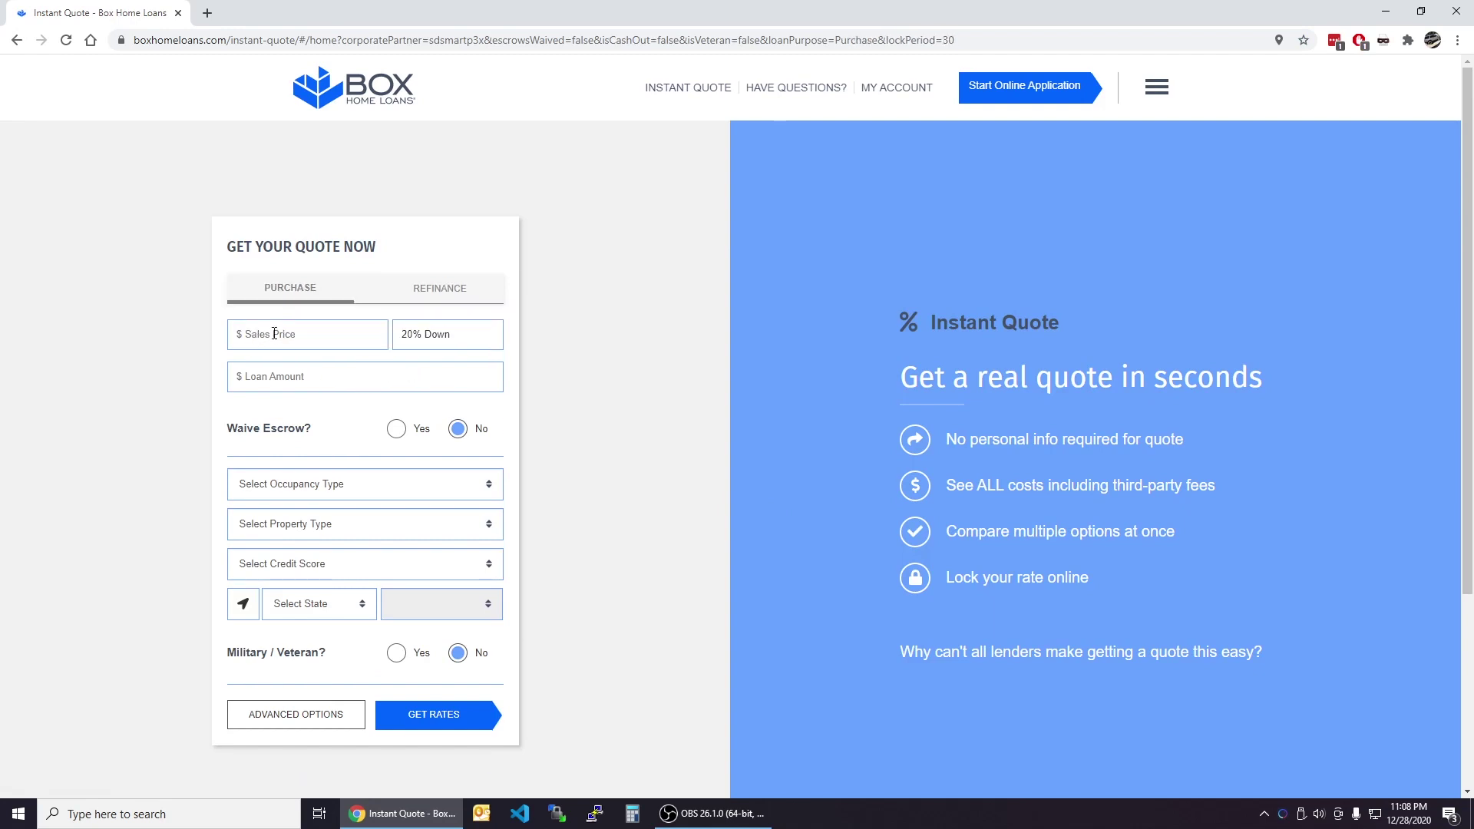
{"action": "left_click", "coordinate": [398, 298]}
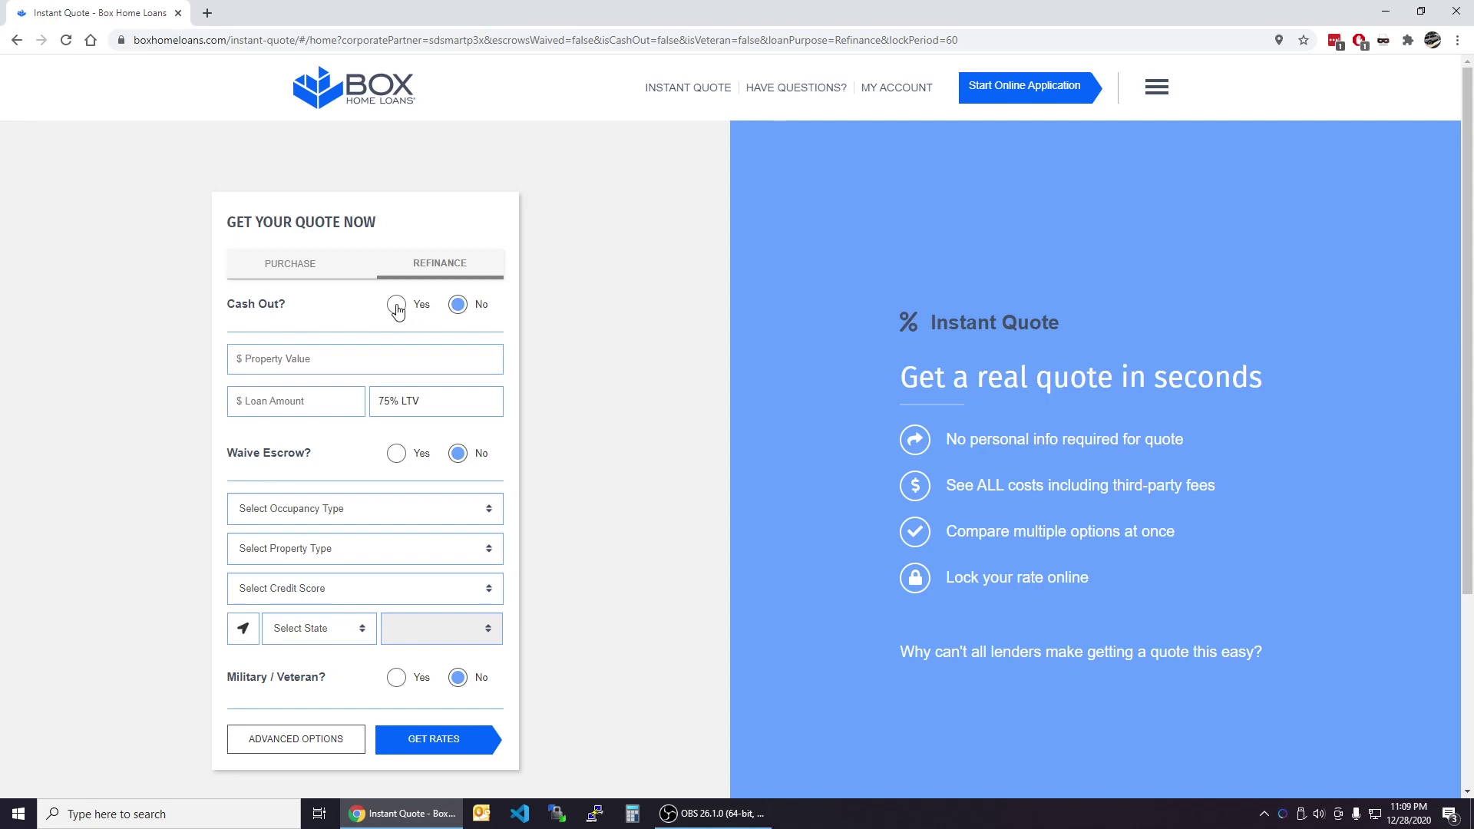
{"action": "left_click_drag", "start_coordinate": [224, 304], "coordinate": [303, 313]}
{"action": "left_click", "coordinate": [306, 315]}
{"action": "left_click", "coordinate": [299, 274]}
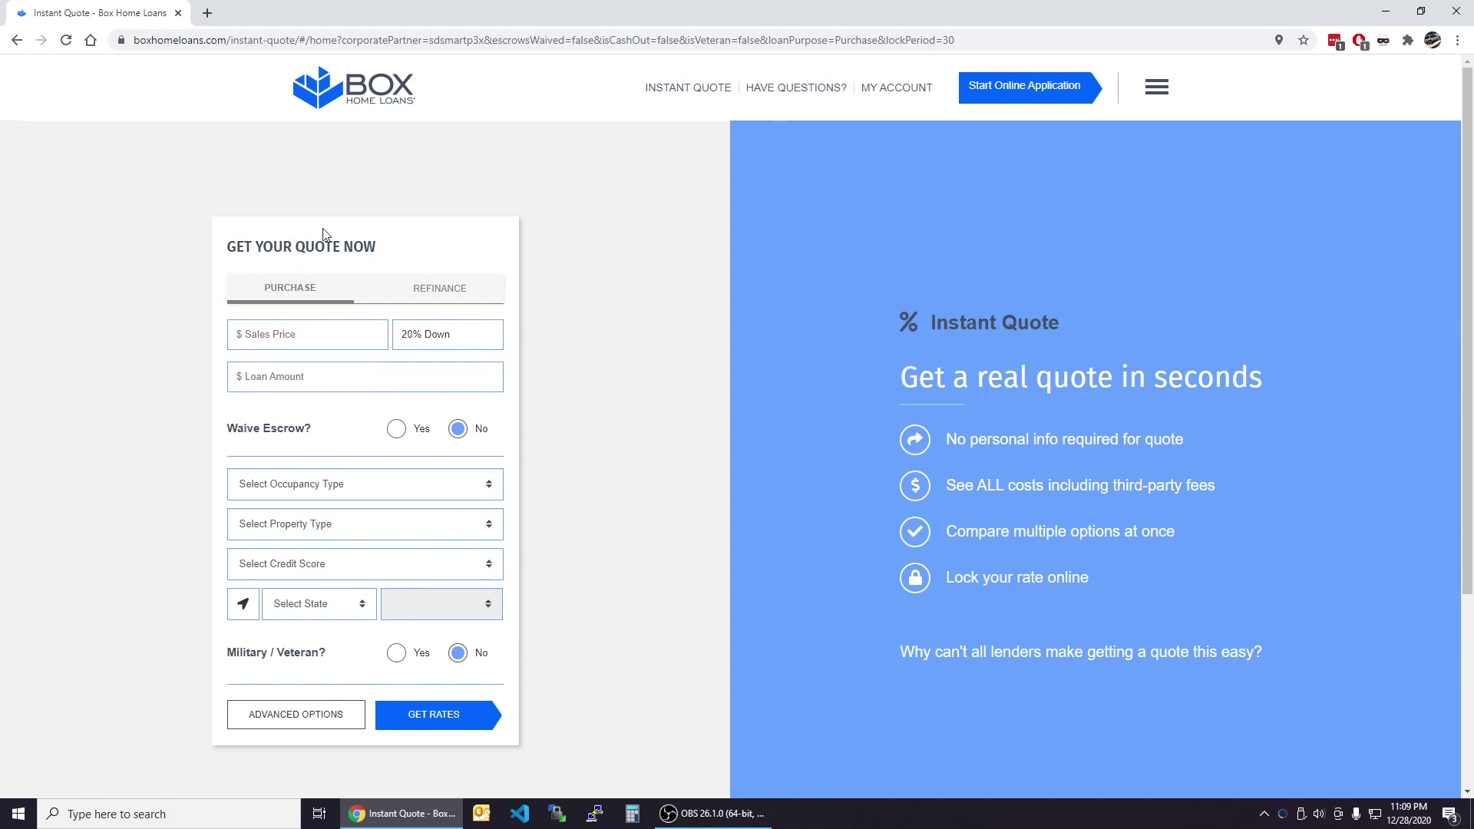
Enter a sales price of $400,000 for the purchase quote
{"action": "left_click", "coordinate": [305, 336]}
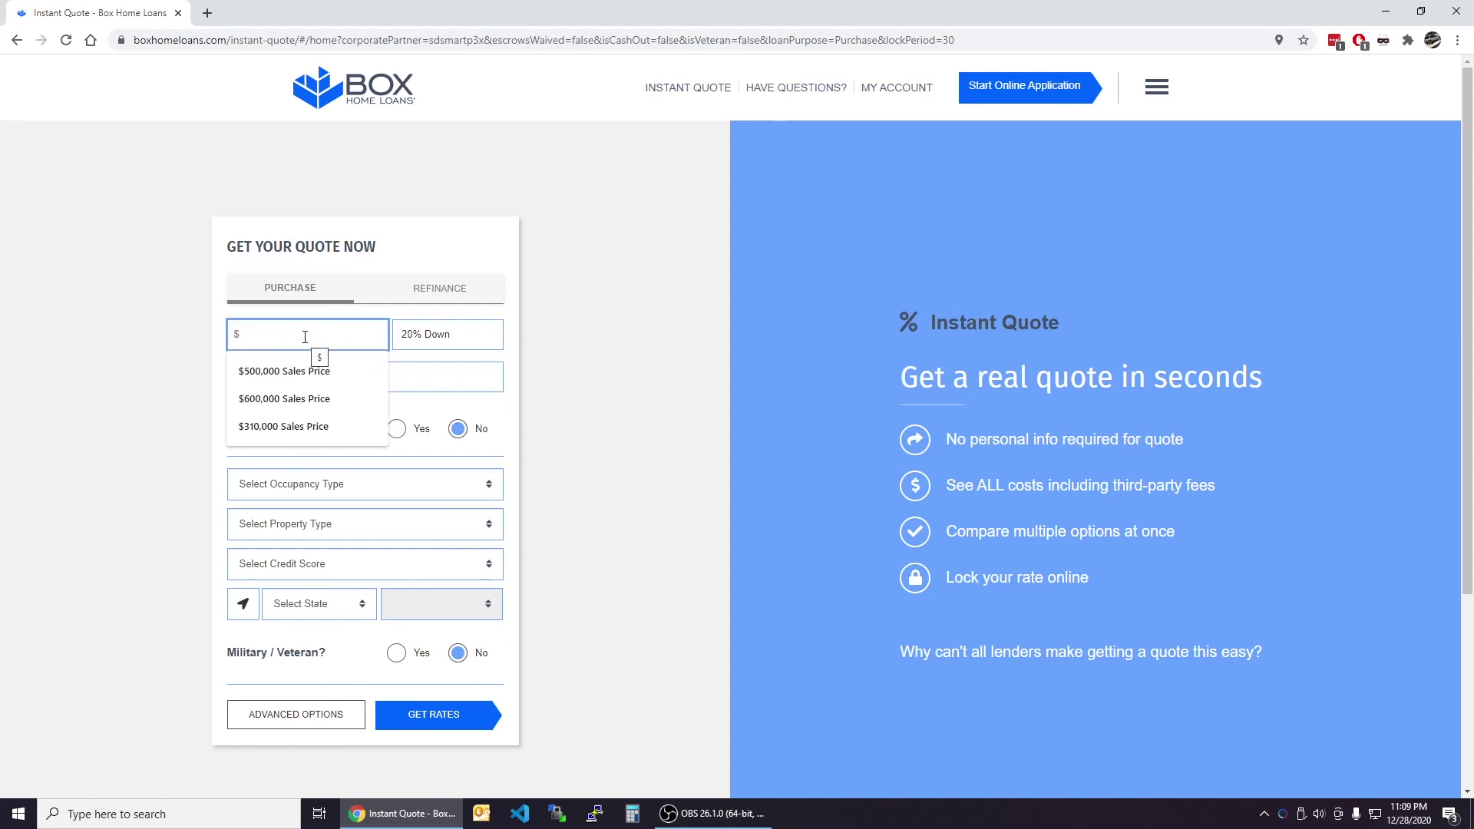
{"action": "type", "text": "400,000"}
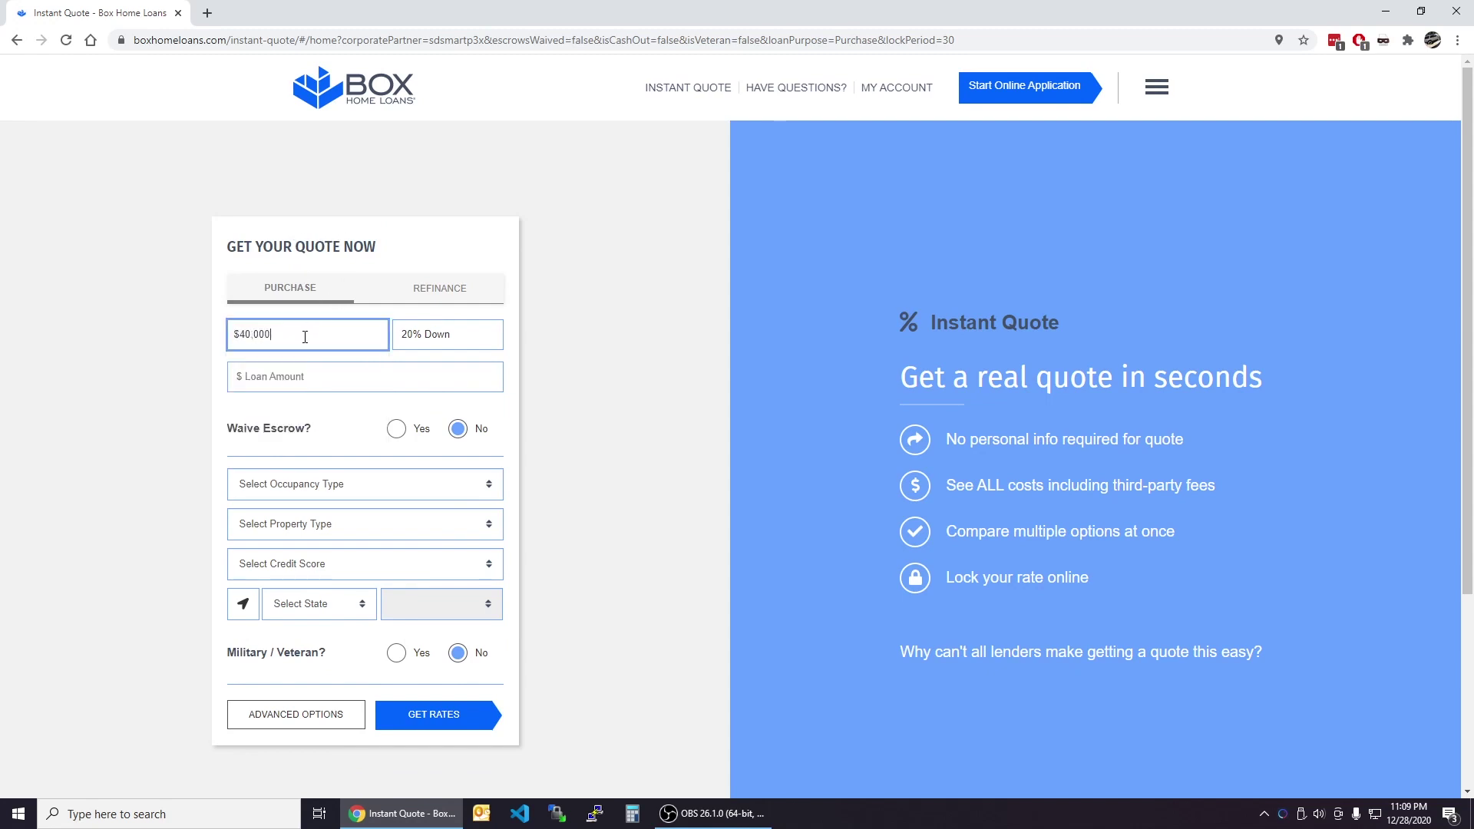
{"action": "left_click", "coordinate": [190, 347]}
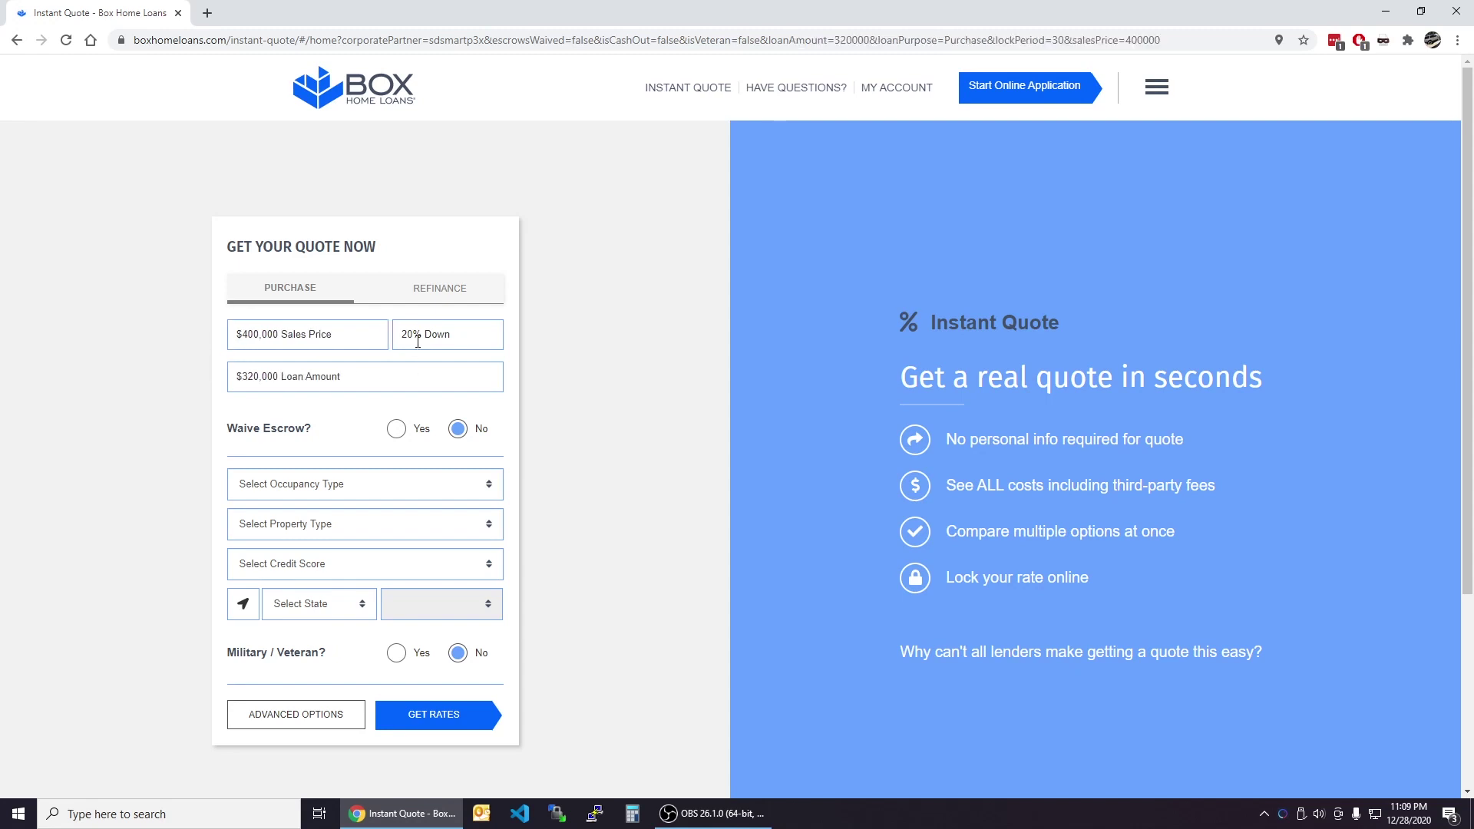
Try a 10% down payment and an escrow waiver, restoring 20% down and No for Waive Escrow
{"action": "left_click", "coordinate": [444, 335]}
{"action": "left_click_drag", "start_coordinate": [434, 332], "coordinate": [379, 332]}
{"action": "type", "text": "10"}
{"action": "left_click", "coordinate": [421, 369]}
{"action": "double_click", "coordinate": [453, 340]}
{"action": "key", "text": "BackSpace"}
{"action": "key", "text": "BackSpace"}
{"action": "key", "text": "BackSpace"}
{"action": "type", "text": "20%"}
{"action": "key", "text": "Tab"}
{"action": "left_click", "coordinate": [396, 433]}
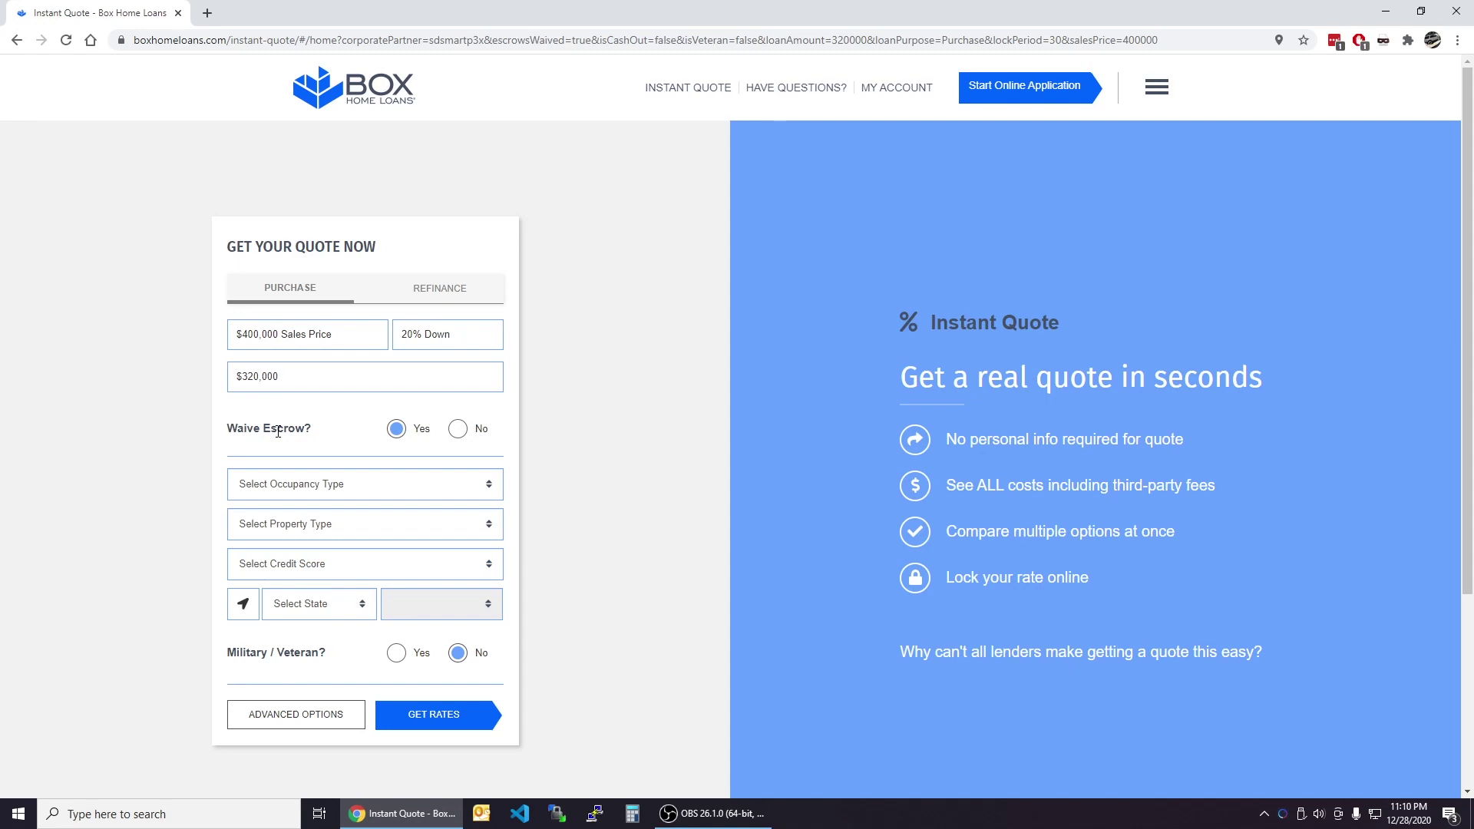
{"action": "left_click", "coordinate": [456, 434]}
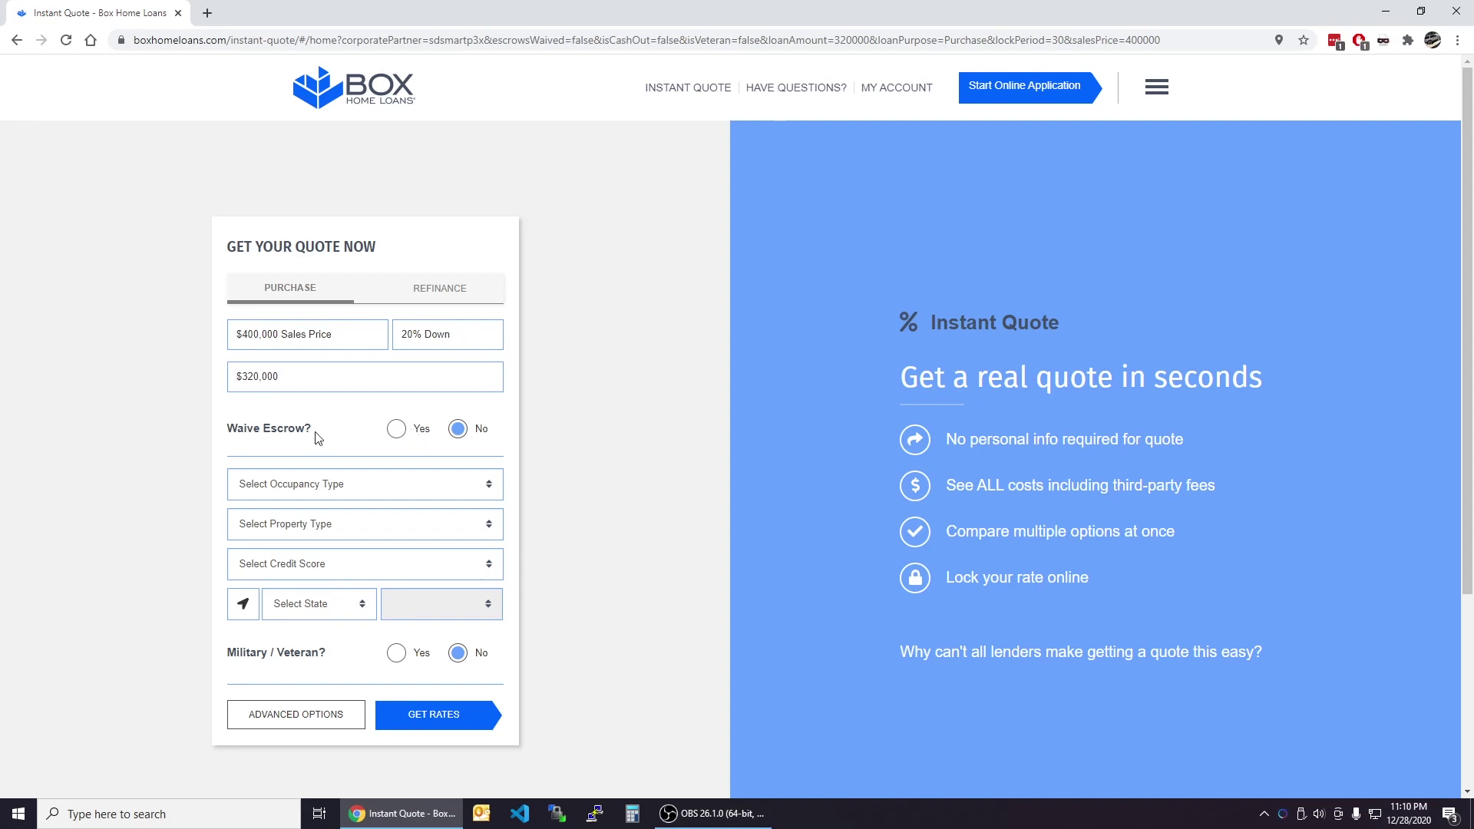
Try the Investment Property and Second Home occupancy types, and settle on Primary Residence
{"action": "left_click", "coordinate": [371, 483]}
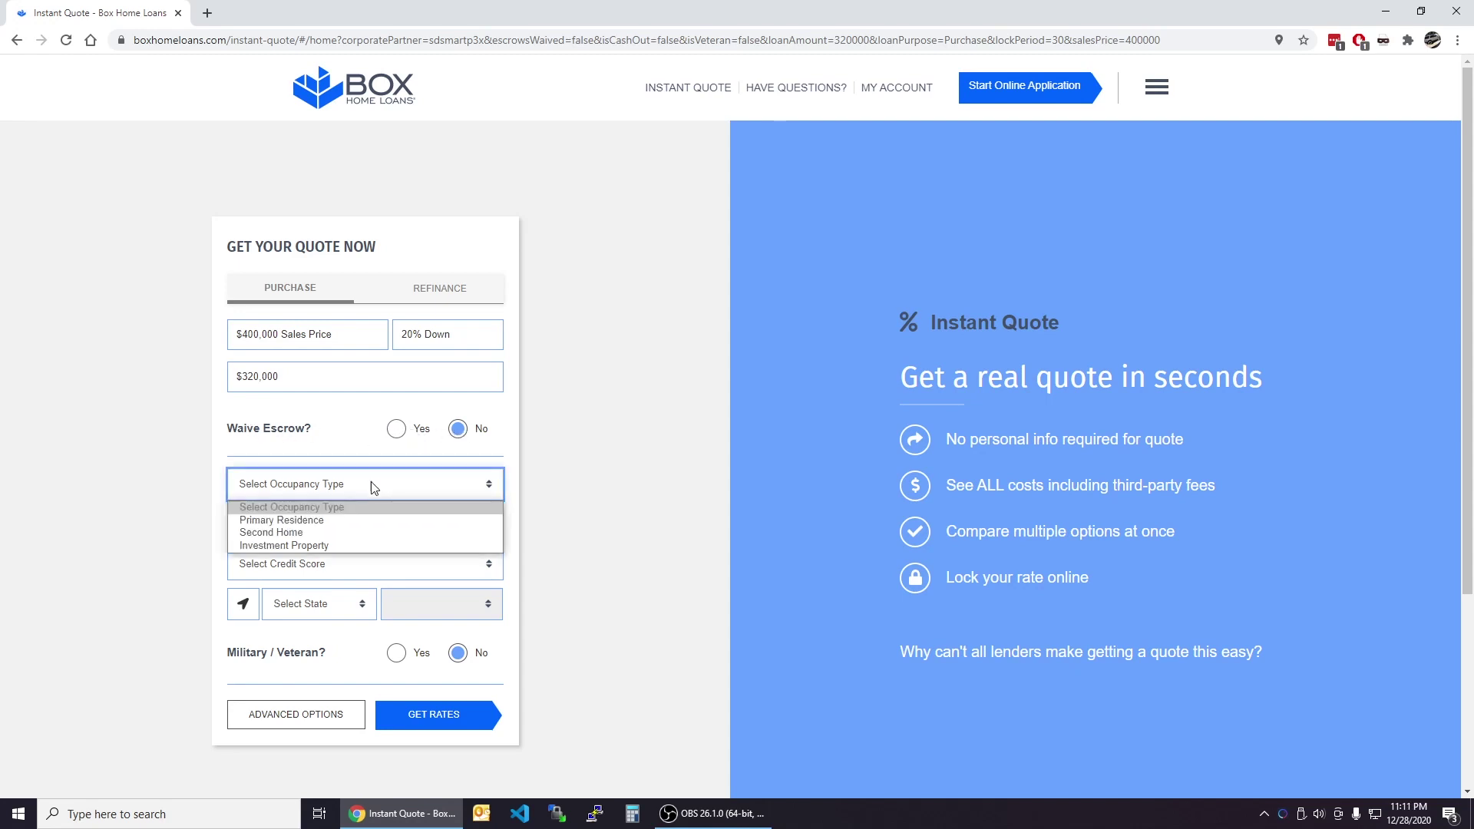
{"action": "left_click", "coordinate": [354, 522]}
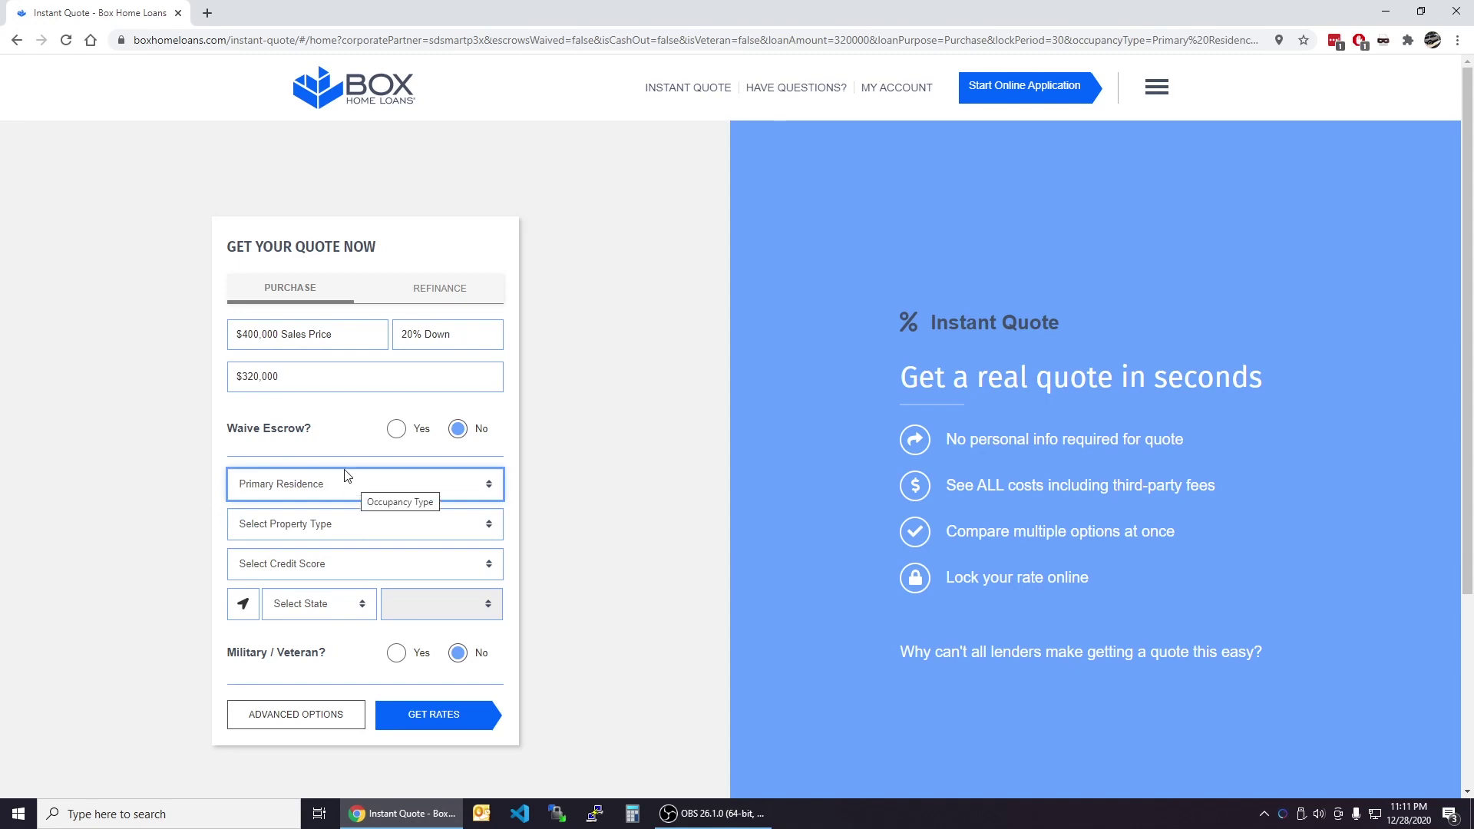
{"action": "left_click", "coordinate": [335, 492]}
{"action": "left_click", "coordinate": [333, 531]}
{"action": "left_click", "coordinate": [385, 495]}
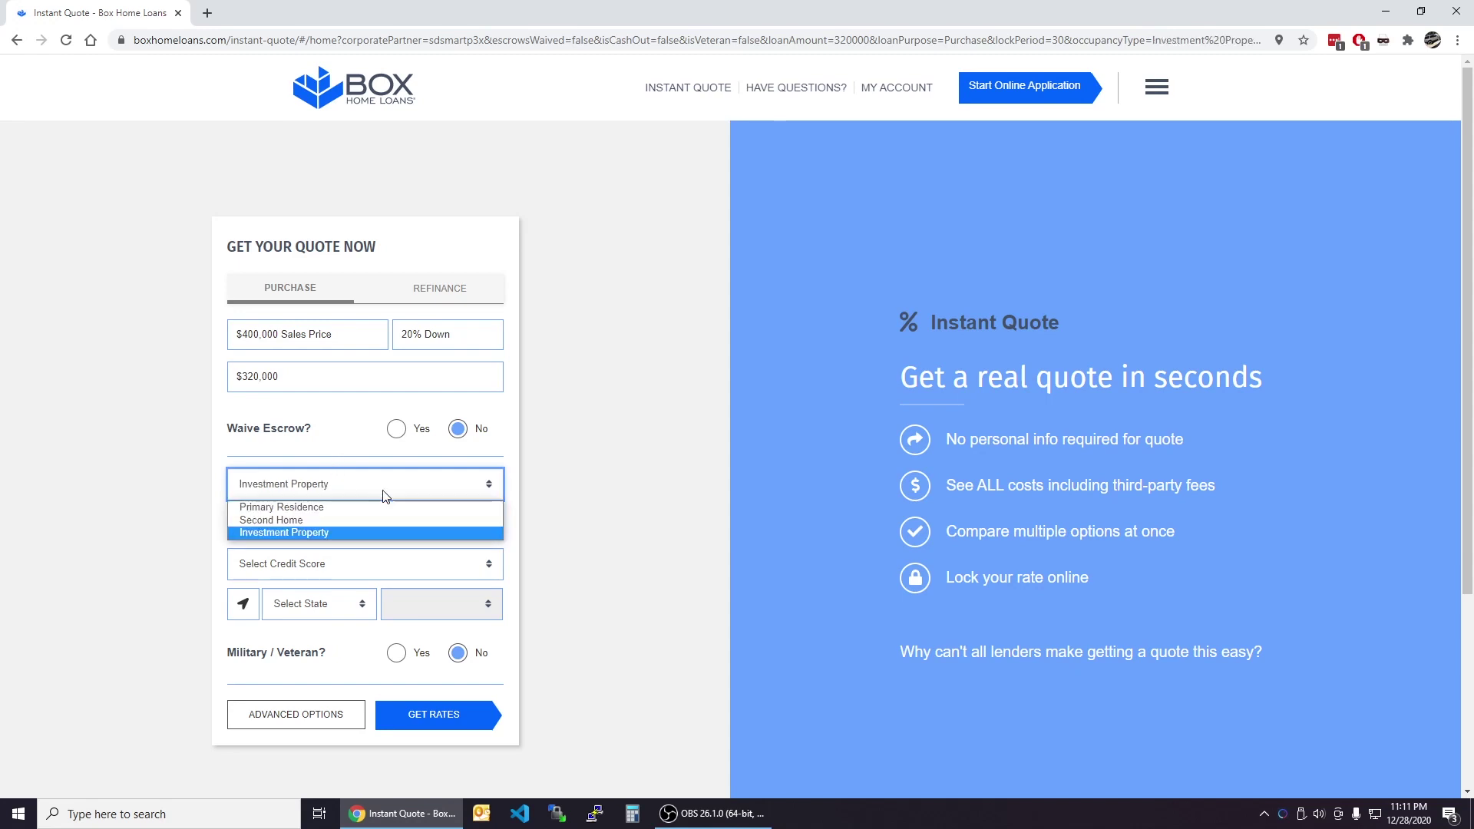
{"action": "left_click", "coordinate": [356, 522]}
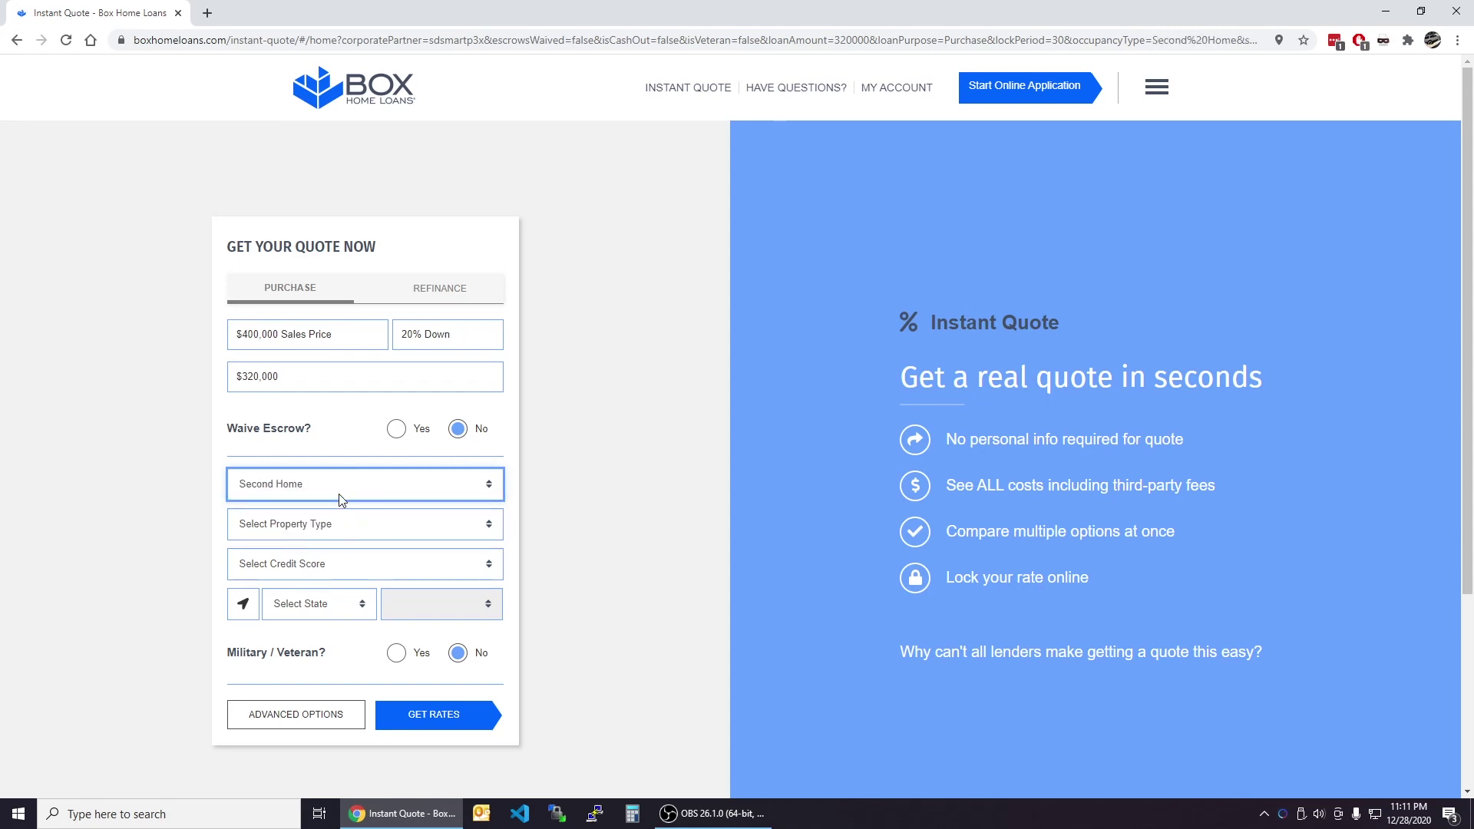
{"action": "left_click", "coordinate": [358, 487]}
{"action": "left_click", "coordinate": [352, 506]}
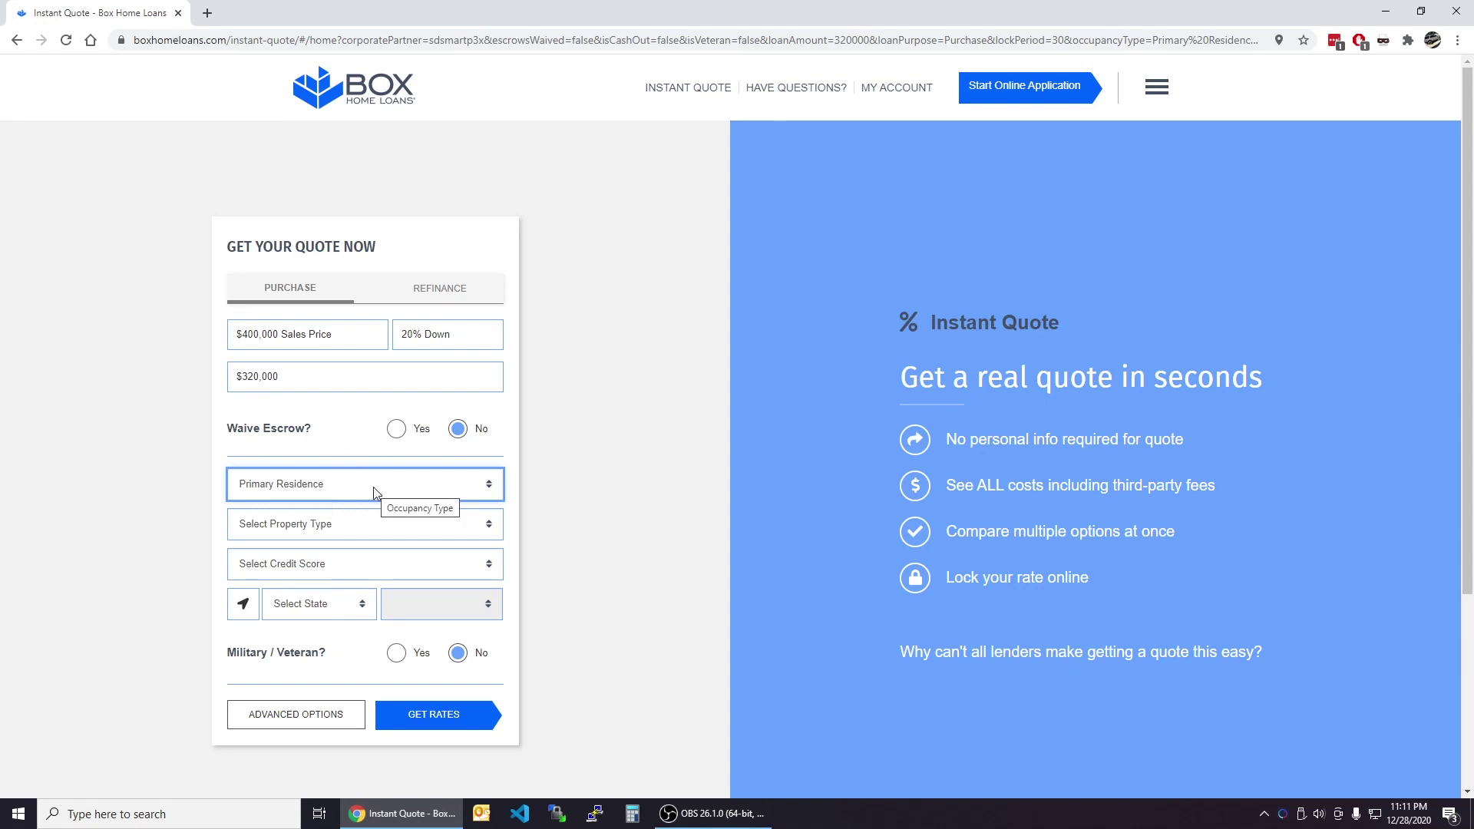
Set the property type to Single Family Residence and the credit score to 760
{"action": "left_click", "coordinate": [338, 516]}
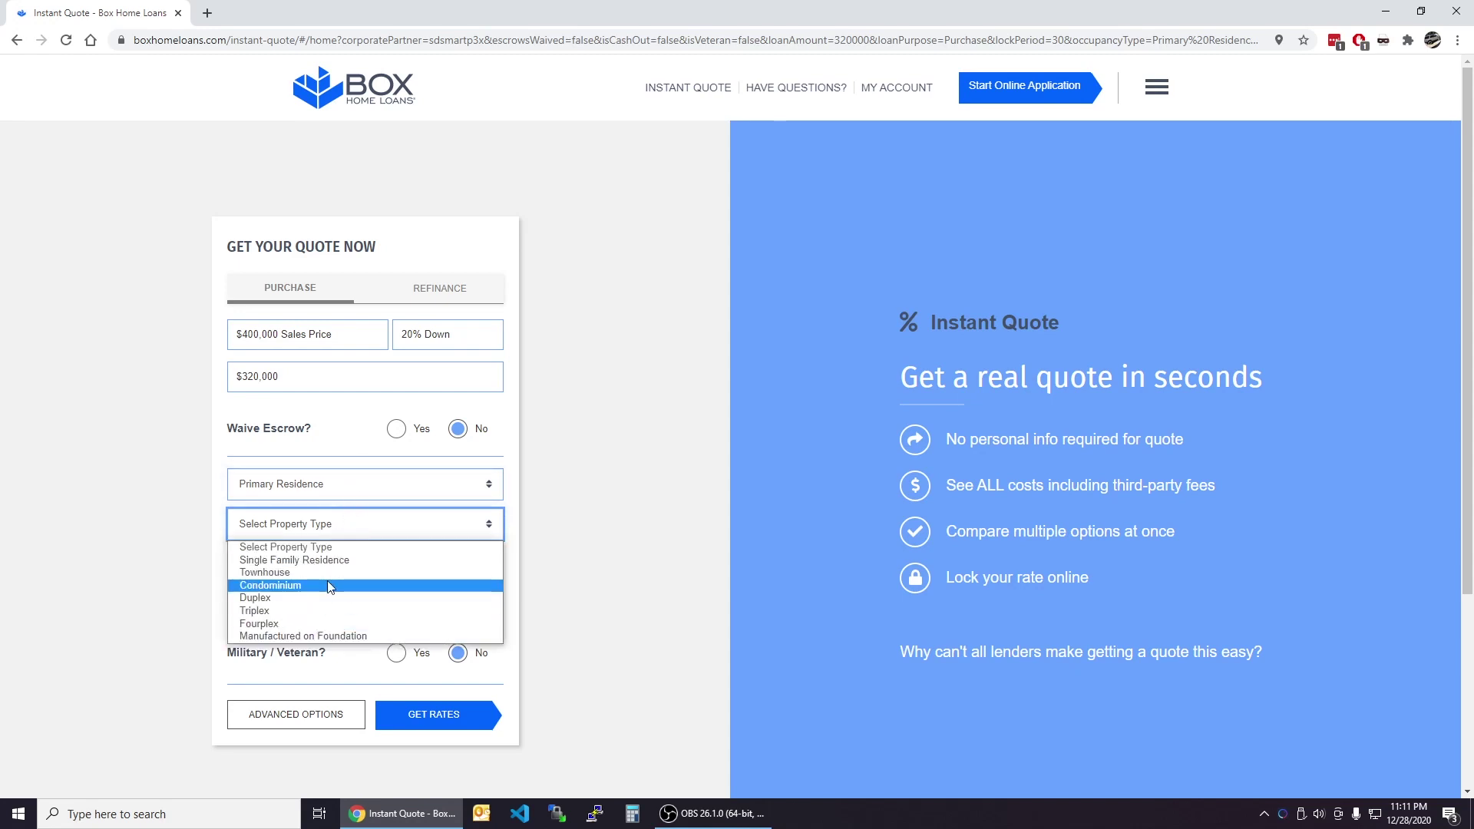
{"action": "left_click", "coordinate": [344, 565]}
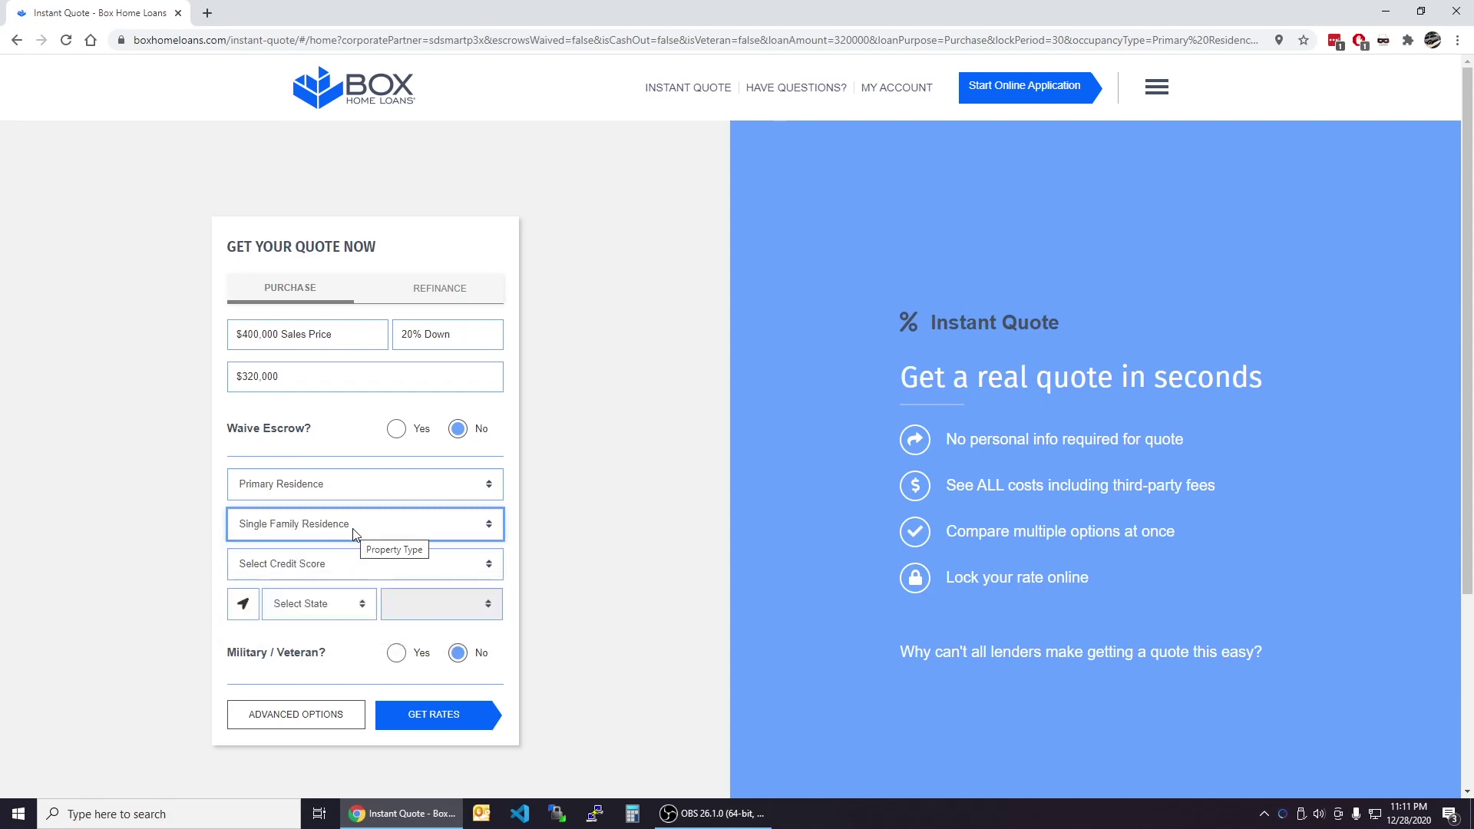
{"action": "left_click", "coordinate": [338, 564]}
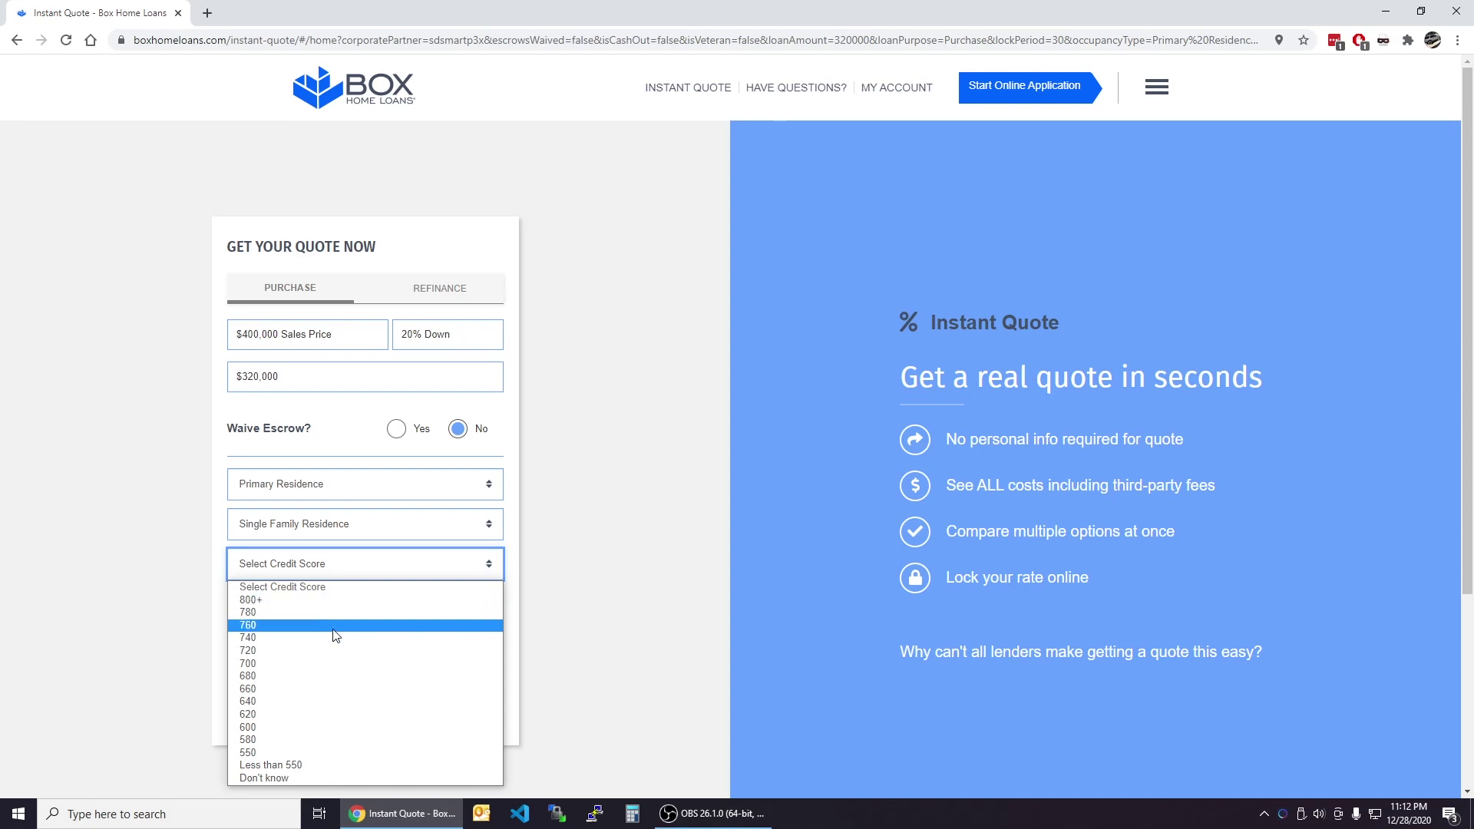
{"action": "left_click", "coordinate": [334, 634]}
{"action": "left_click", "coordinate": [320, 576]}
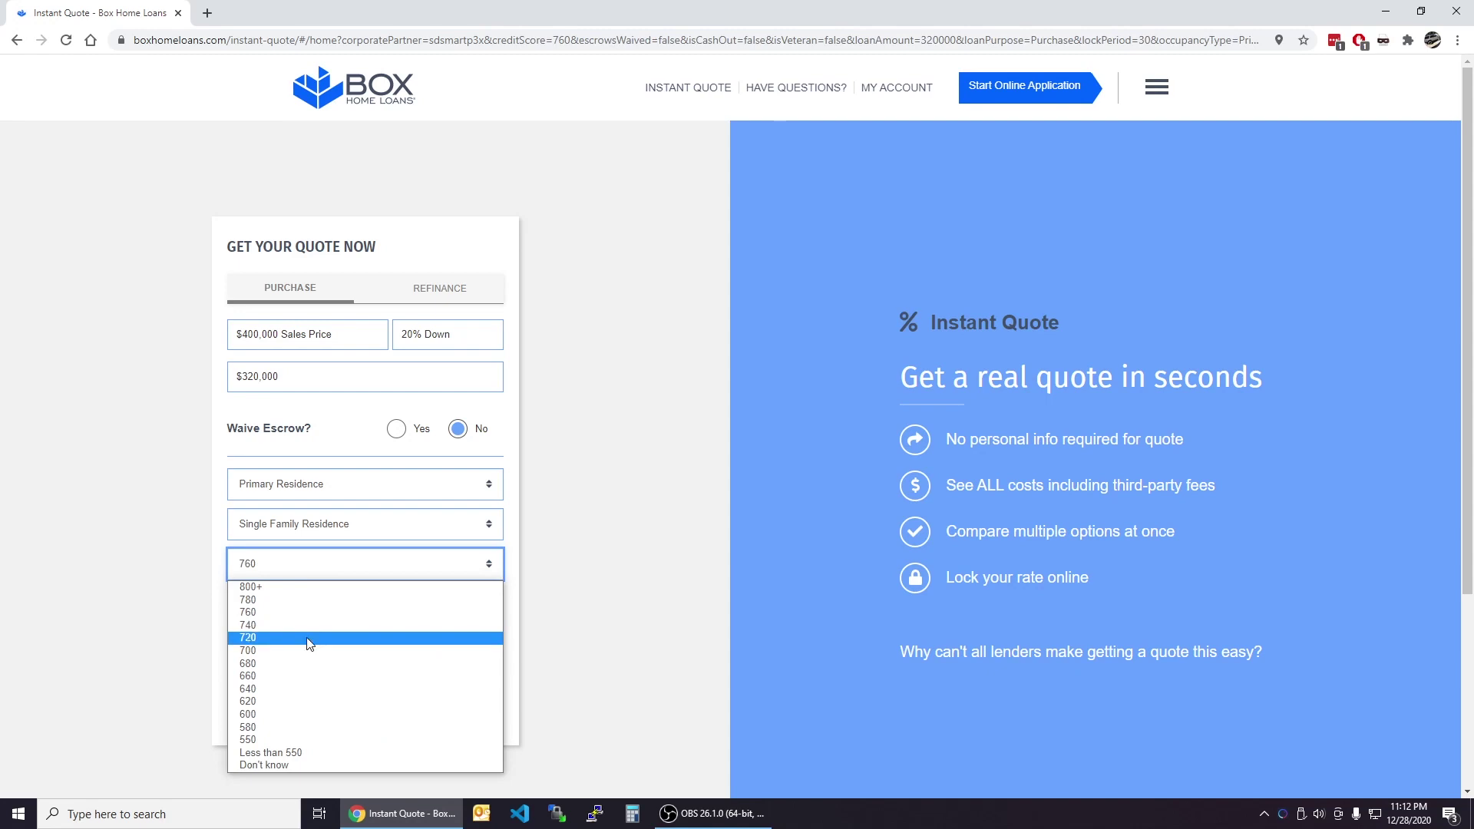
{"action": "left_click", "coordinate": [172, 585]}
Fill in the state and county from the detected location, Maryland and Charles, and get the rates
{"action": "left_click", "coordinate": [252, 601]}
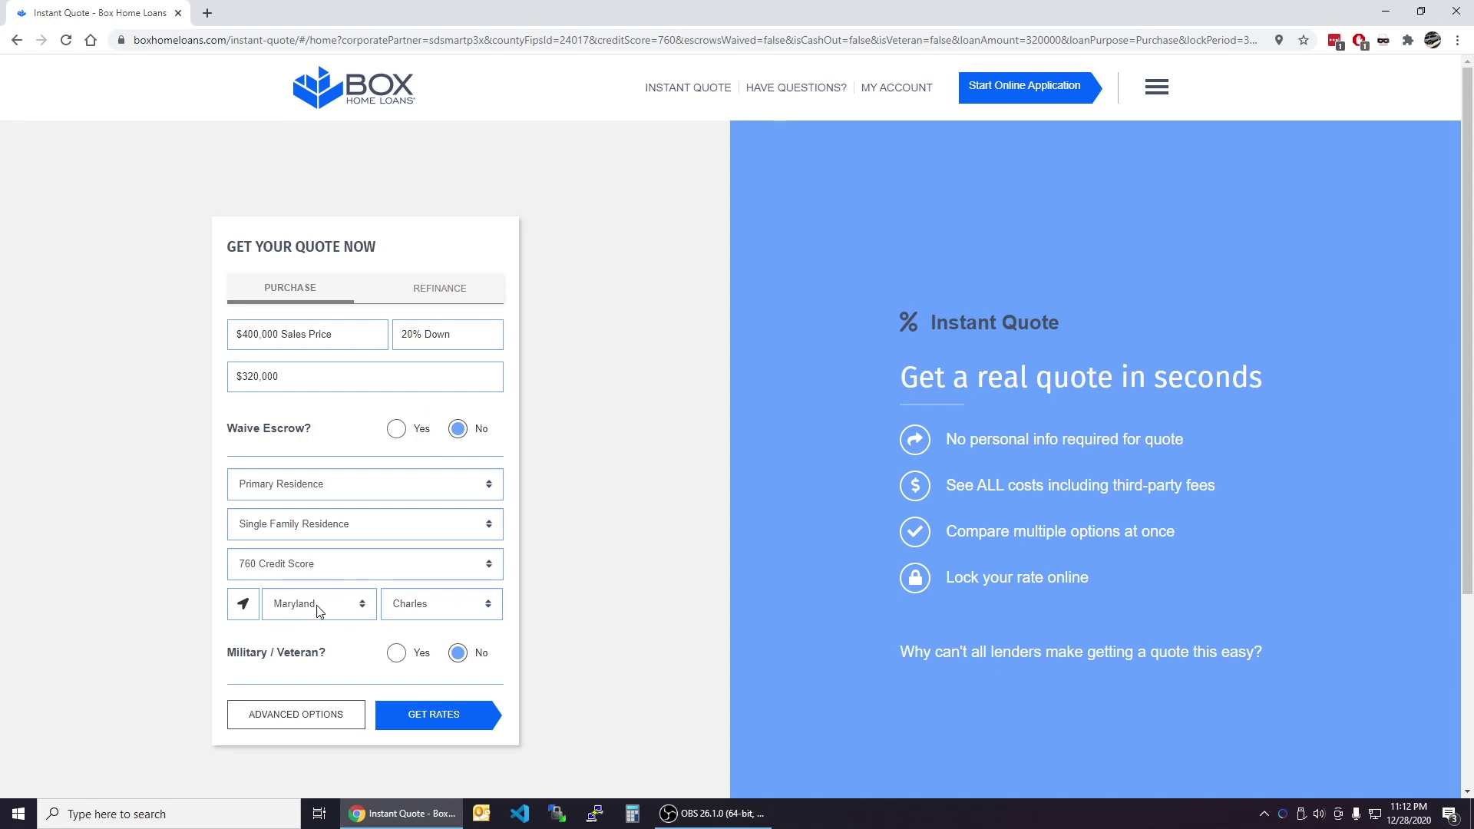
{"action": "left_click", "coordinate": [345, 605]}
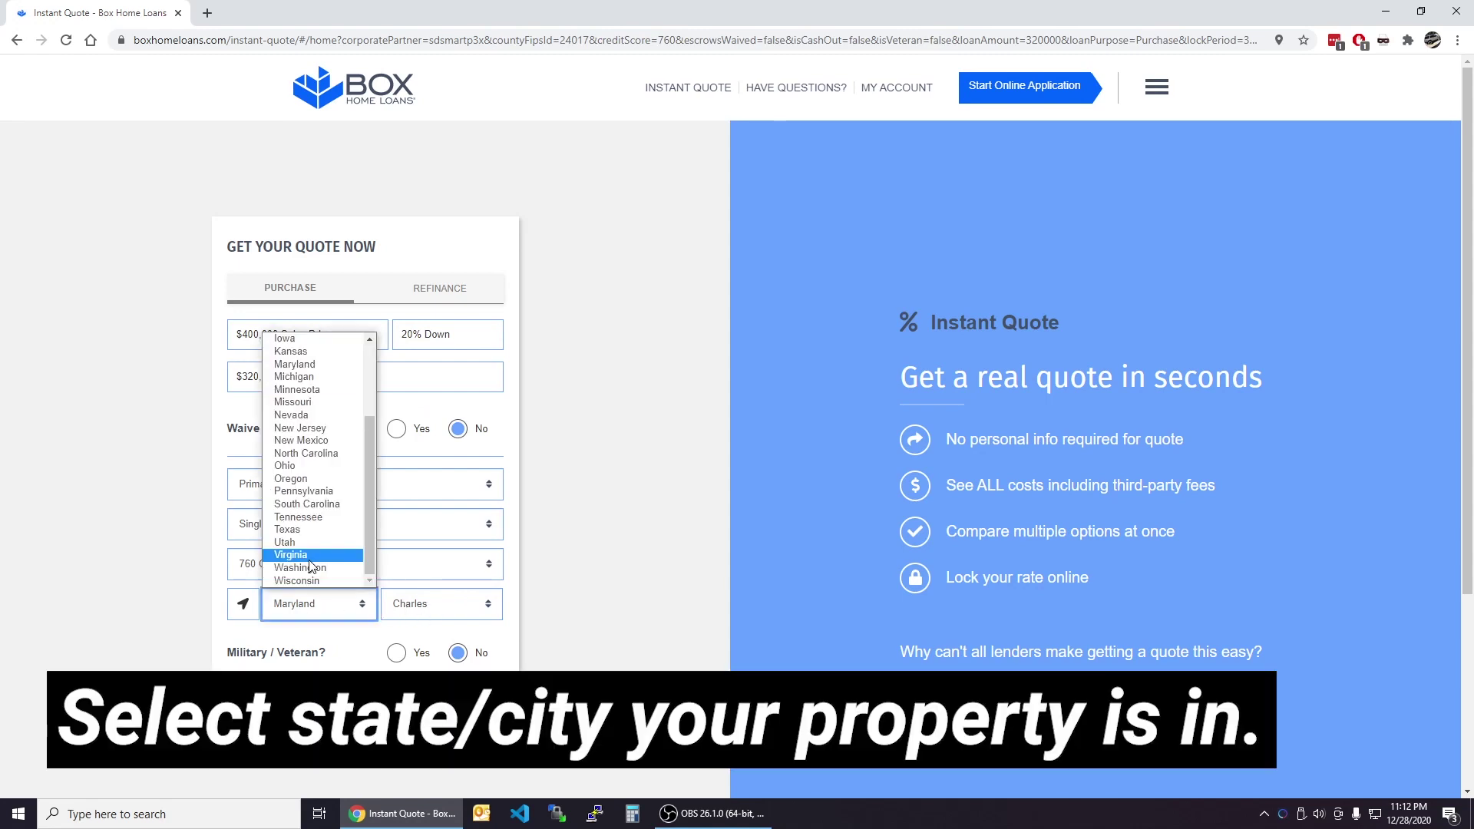
{"action": "scroll", "coordinate": [310, 564], "scroll_direction": "up", "scroll_amount": 3}
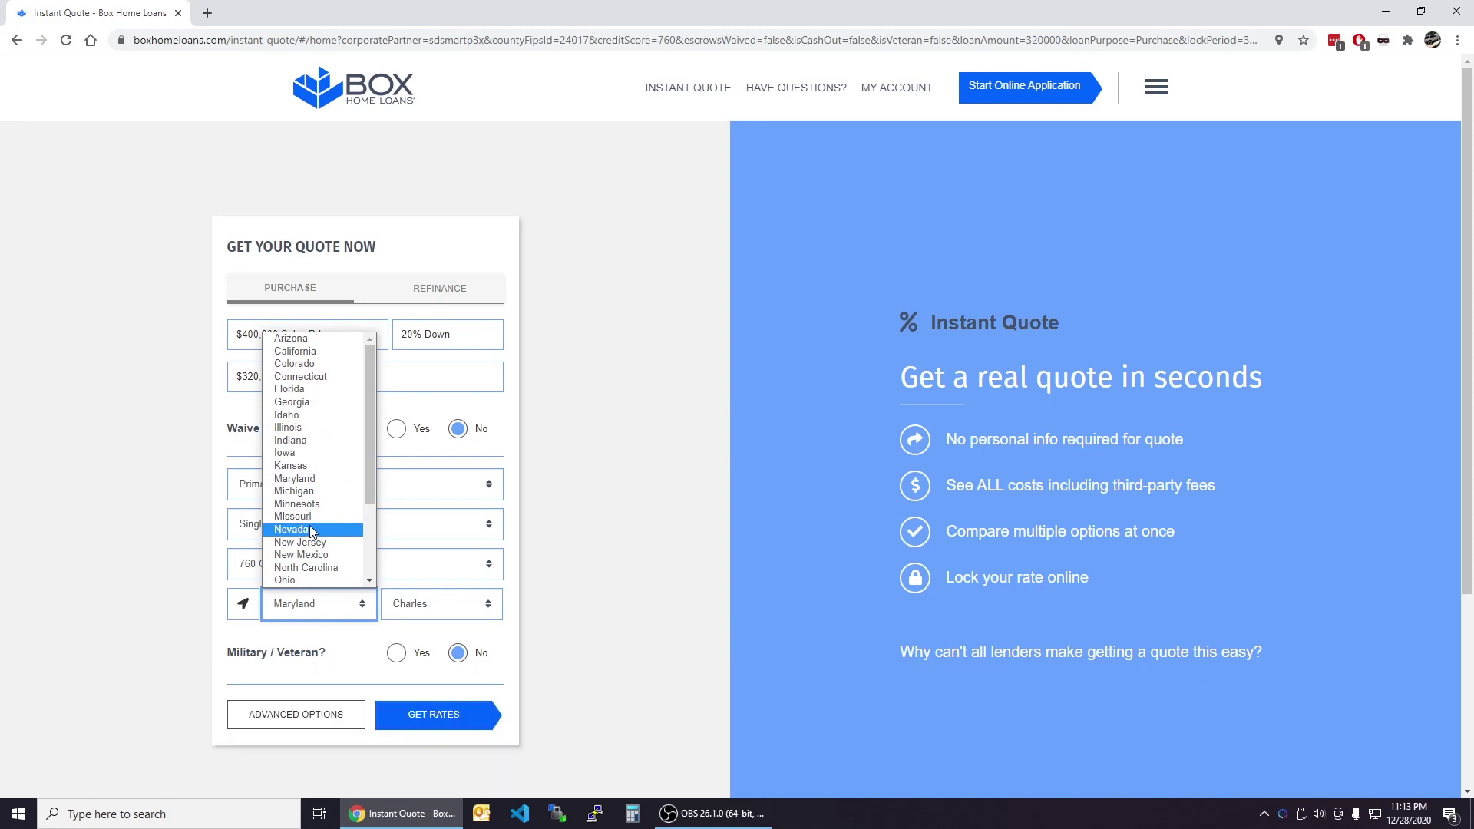
{"action": "scroll", "coordinate": [310, 531], "scroll_direction": "down", "scroll_amount": 3}
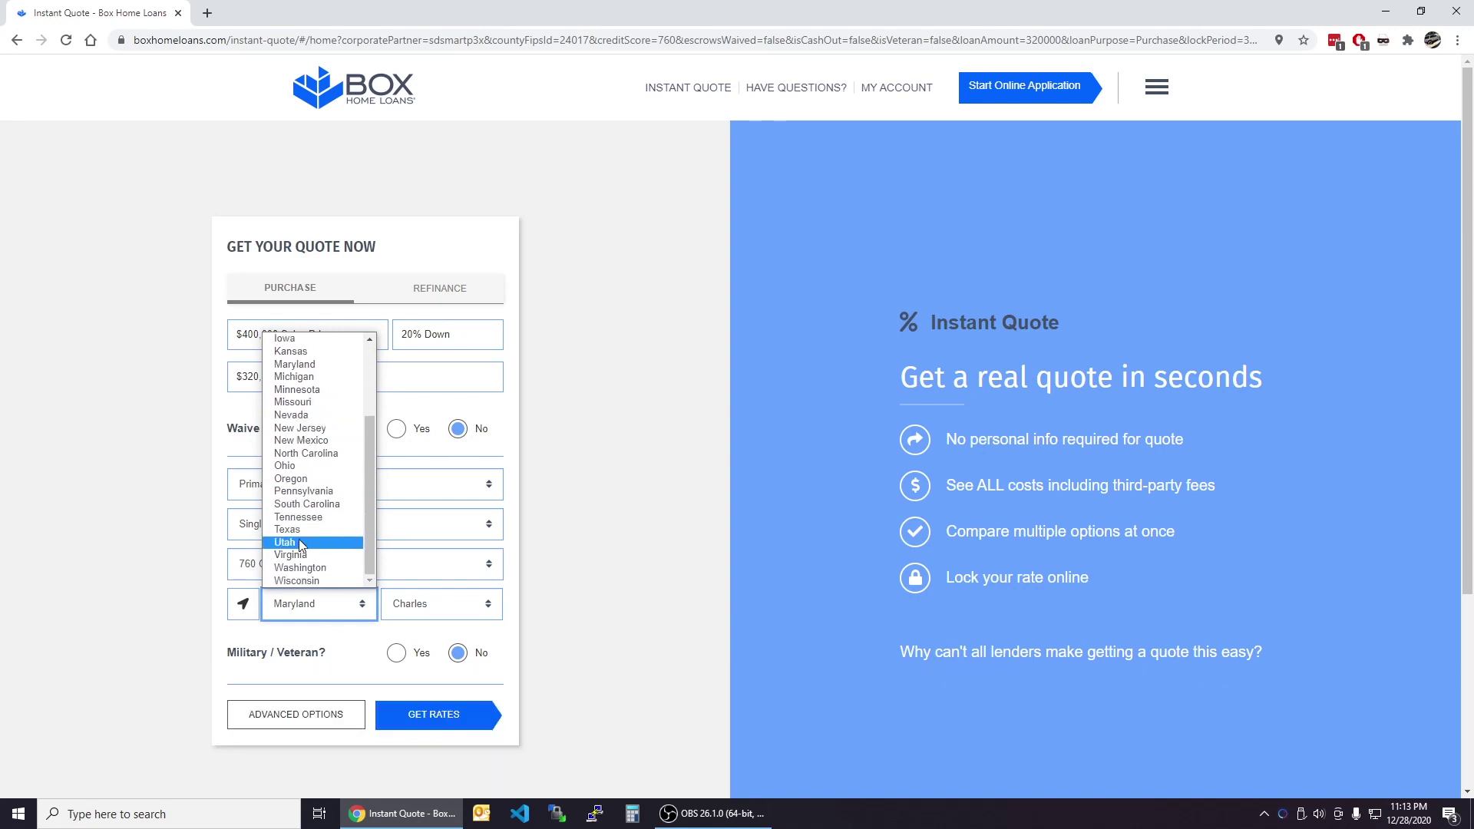
{"action": "left_click", "coordinate": [419, 604]}
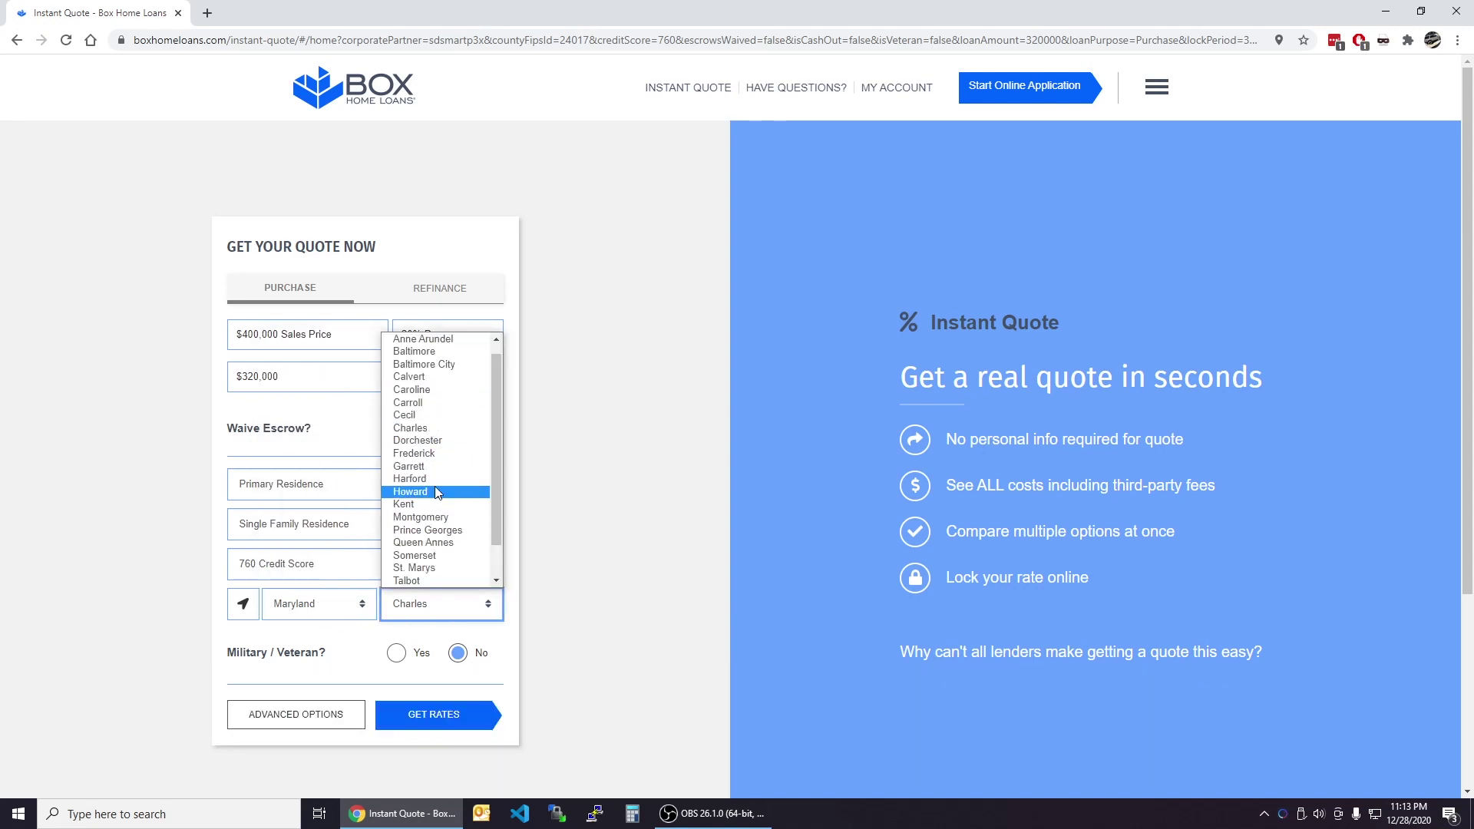
{"action": "left_click", "coordinate": [592, 533]}
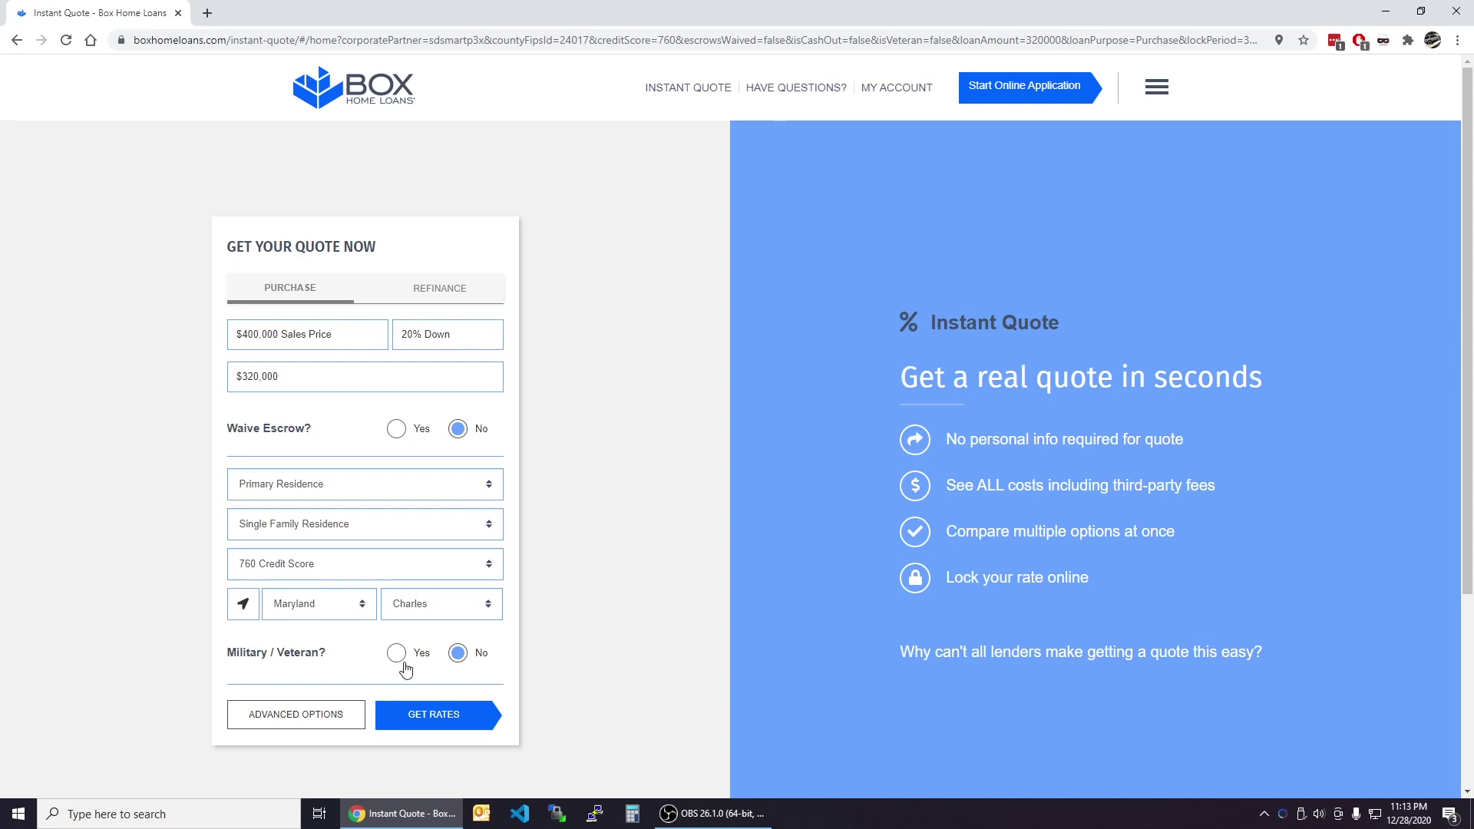
{"action": "left_click", "coordinate": [428, 716]}
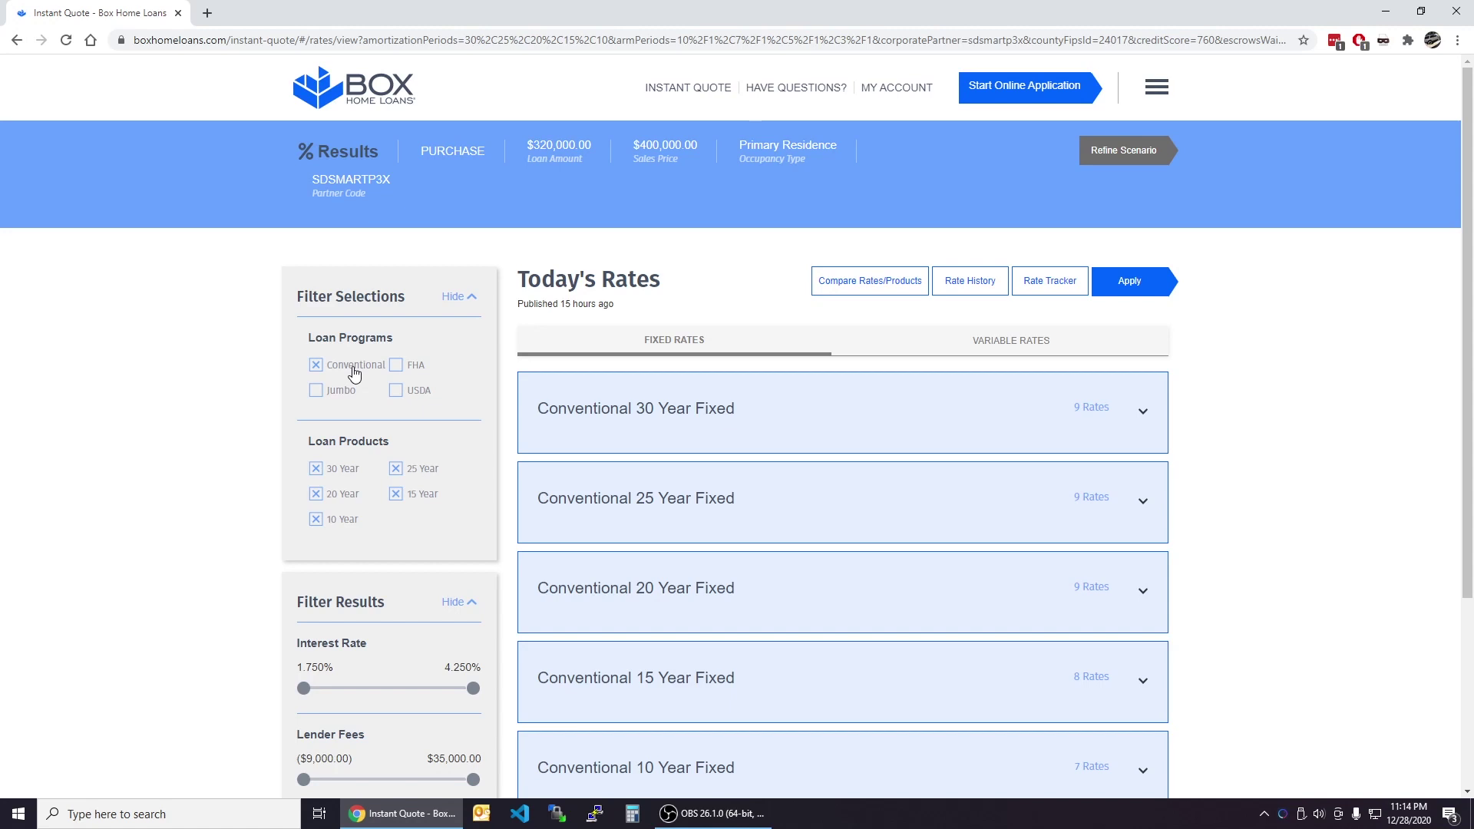
Try adding the FHA and Jumbo loan programs to the results filter, and return to Conventional only
{"action": "left_click", "coordinate": [421, 374]}
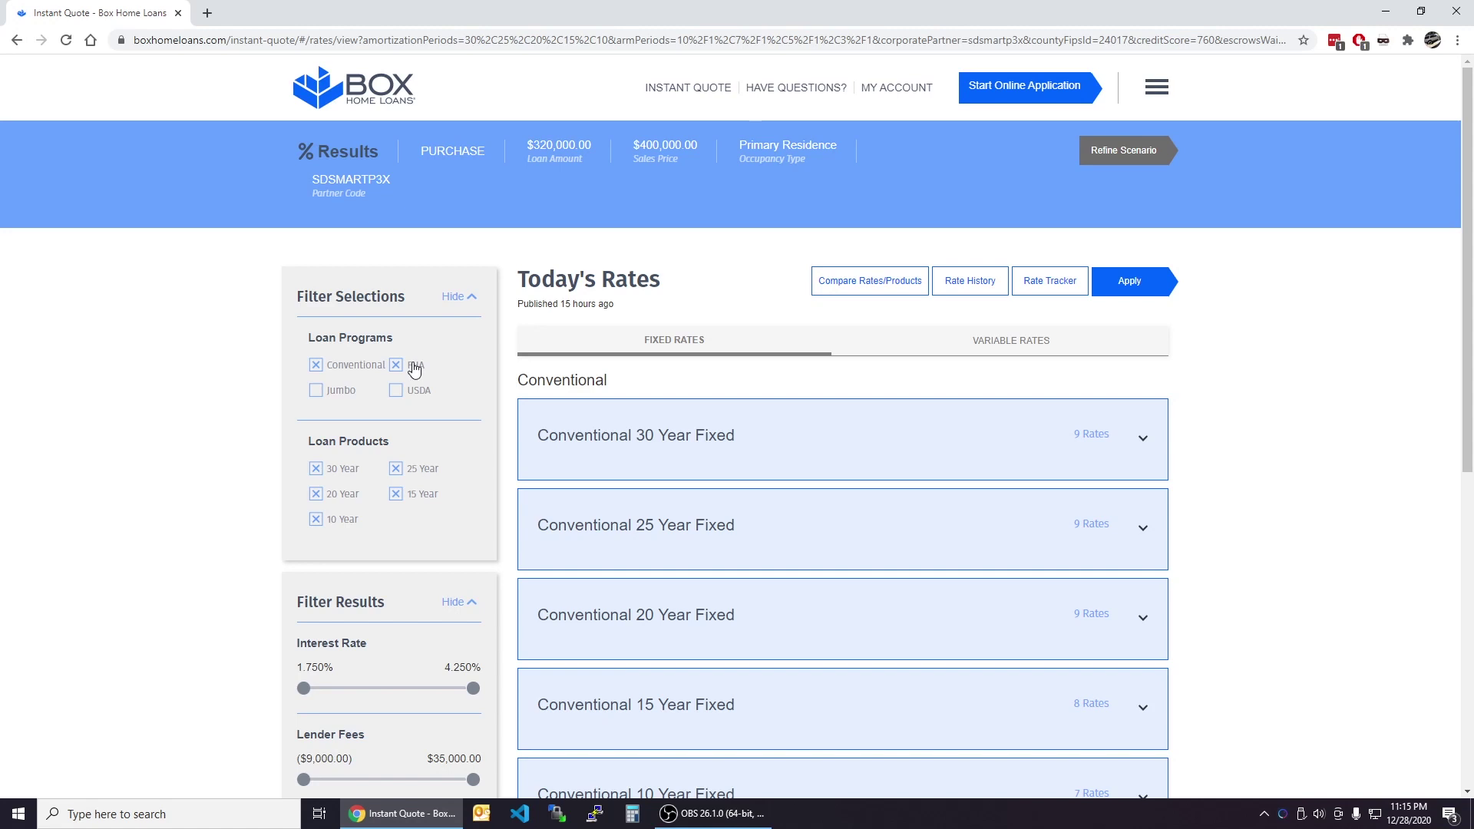
{"action": "left_click", "coordinate": [415, 372]}
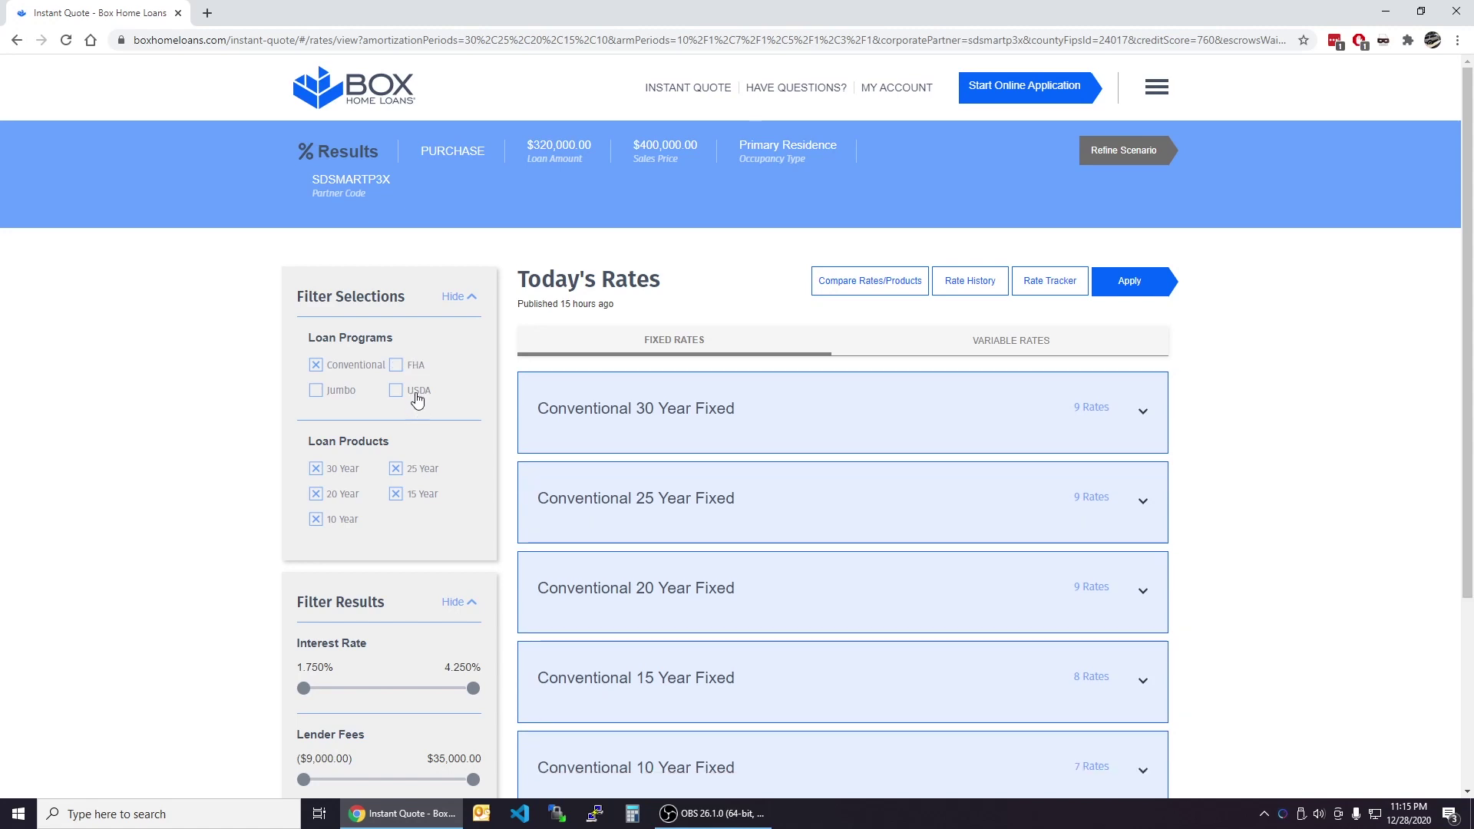
{"action": "left_click", "coordinate": [425, 398]}
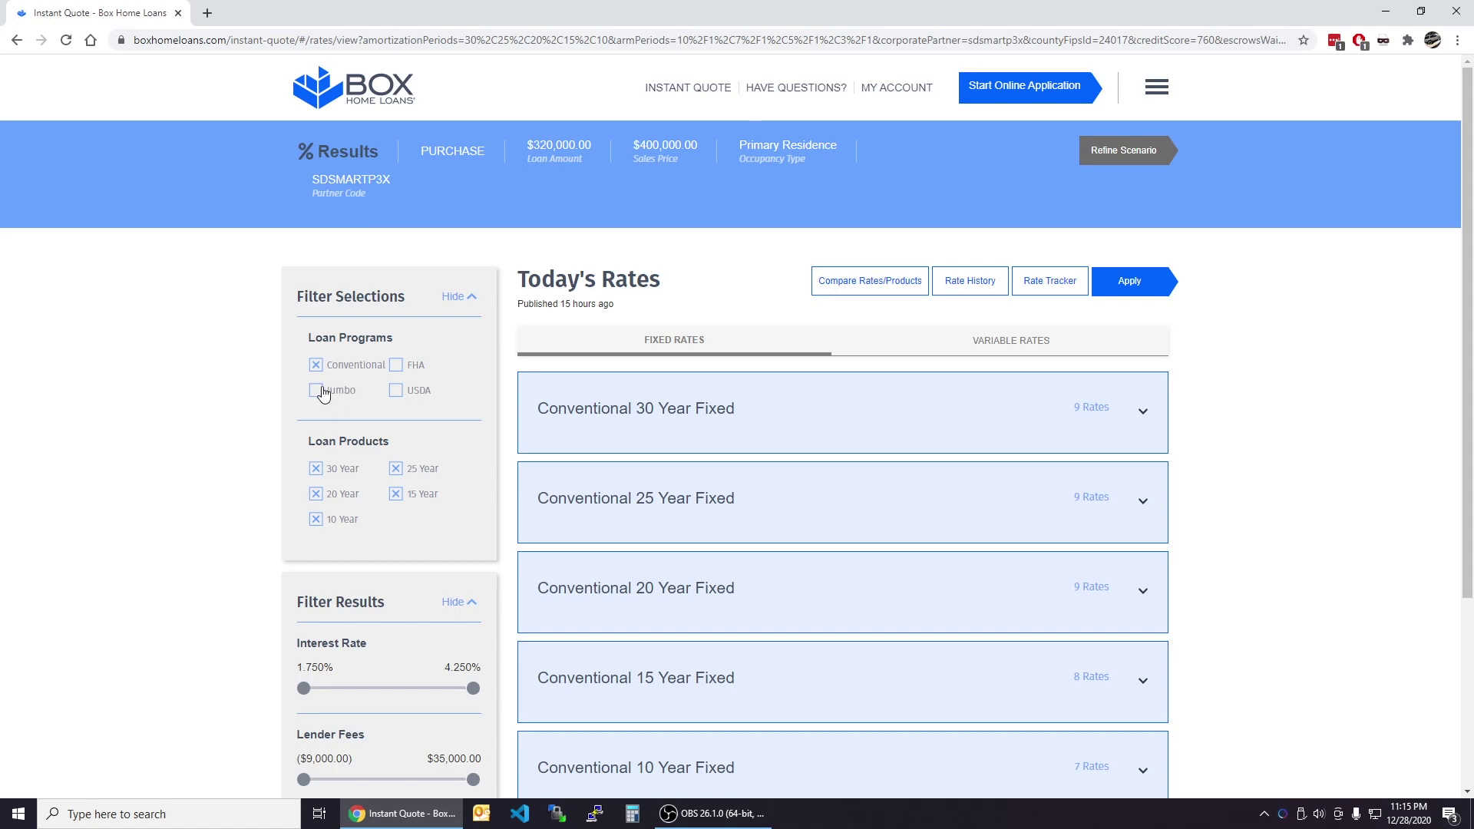
{"action": "left_click", "coordinate": [341, 399]}
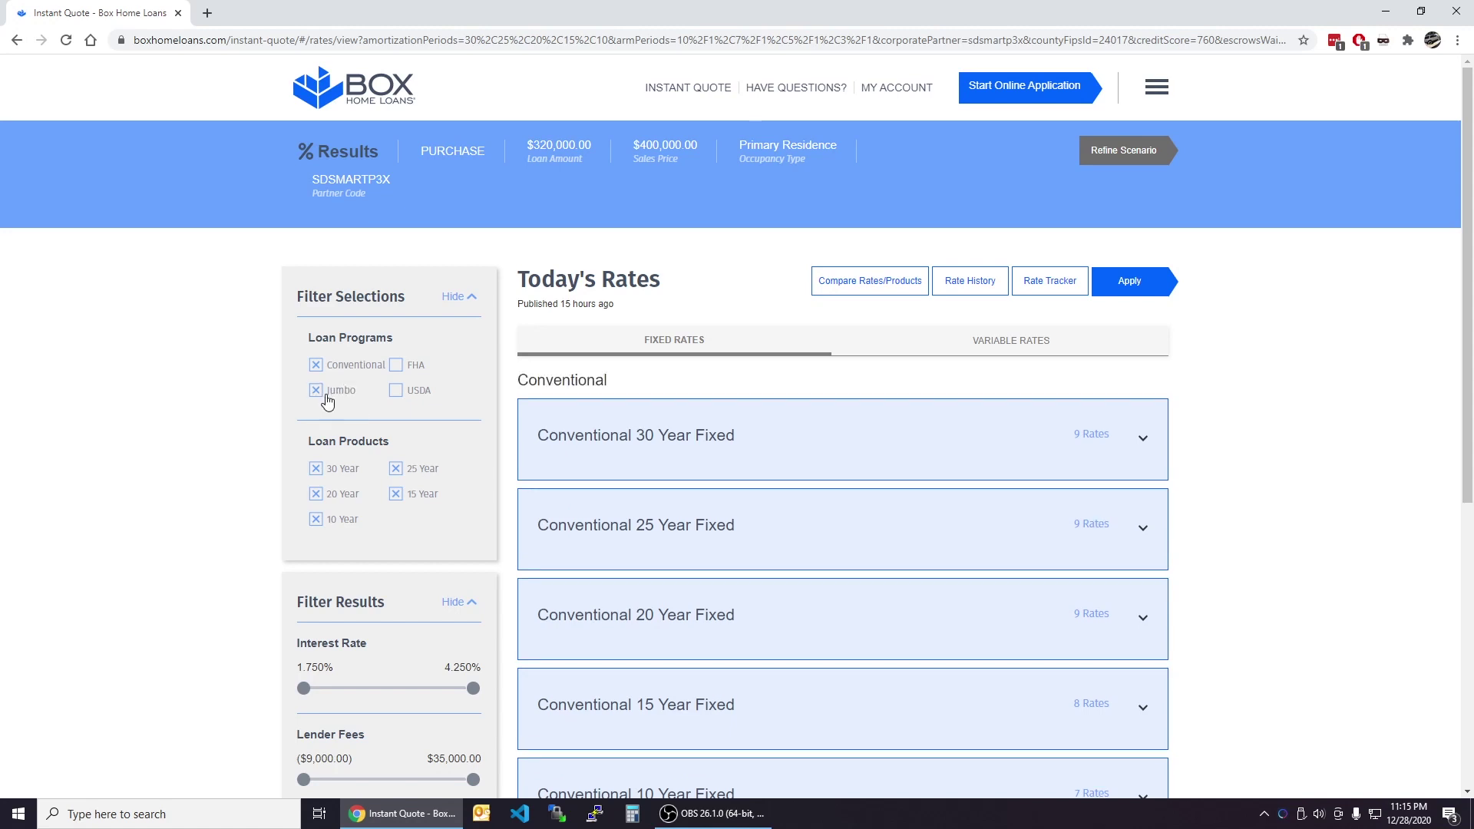
{"action": "left_click", "coordinate": [351, 378]}
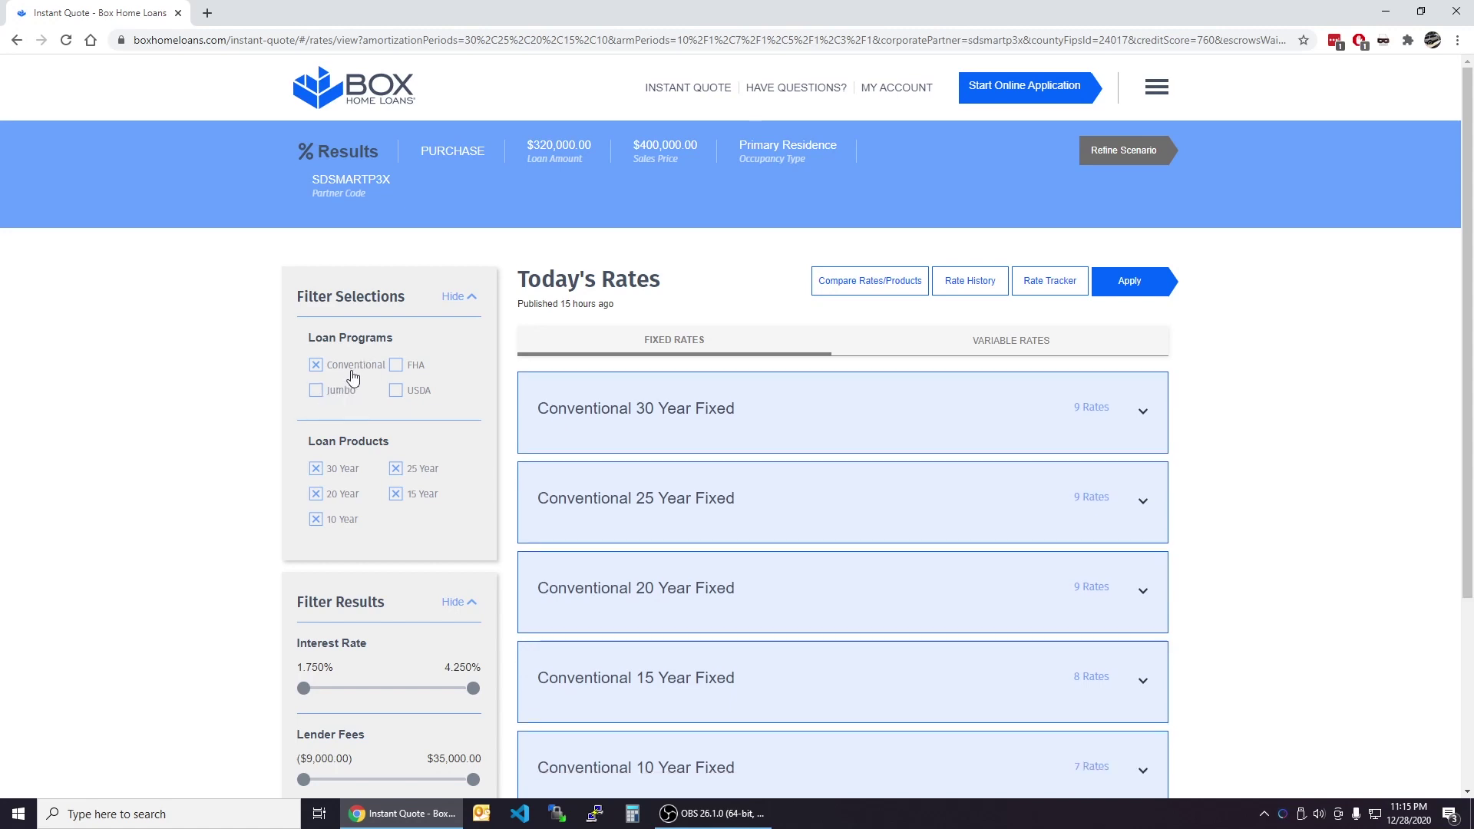
Exclude the 20, 25 and 10 Year loan products from the results and expand the Conventional 30 Year Fixed rates
{"action": "left_click", "coordinate": [344, 493]}
{"action": "left_click", "coordinate": [406, 470]}
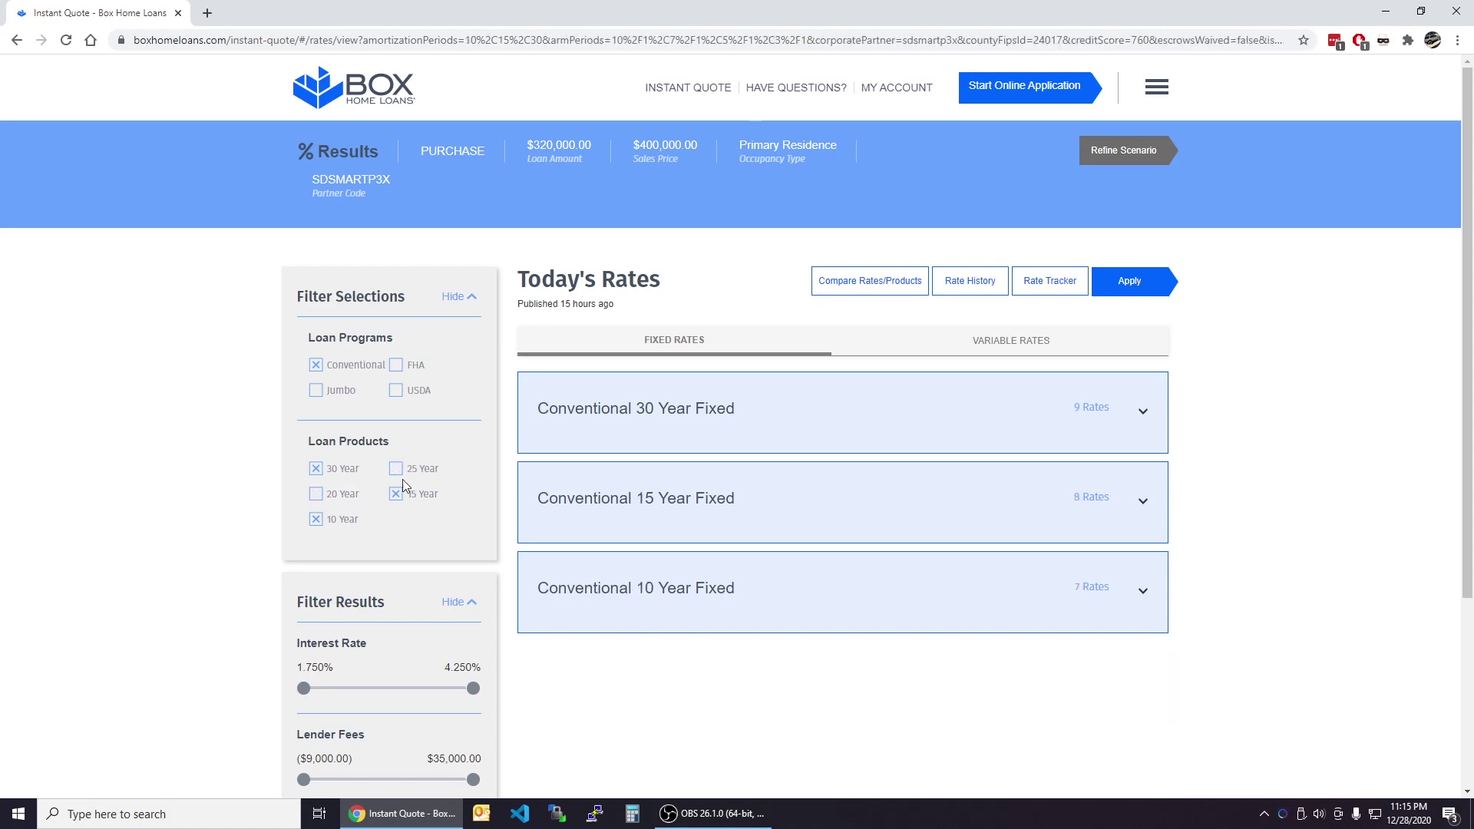
{"action": "left_click", "coordinate": [338, 521]}
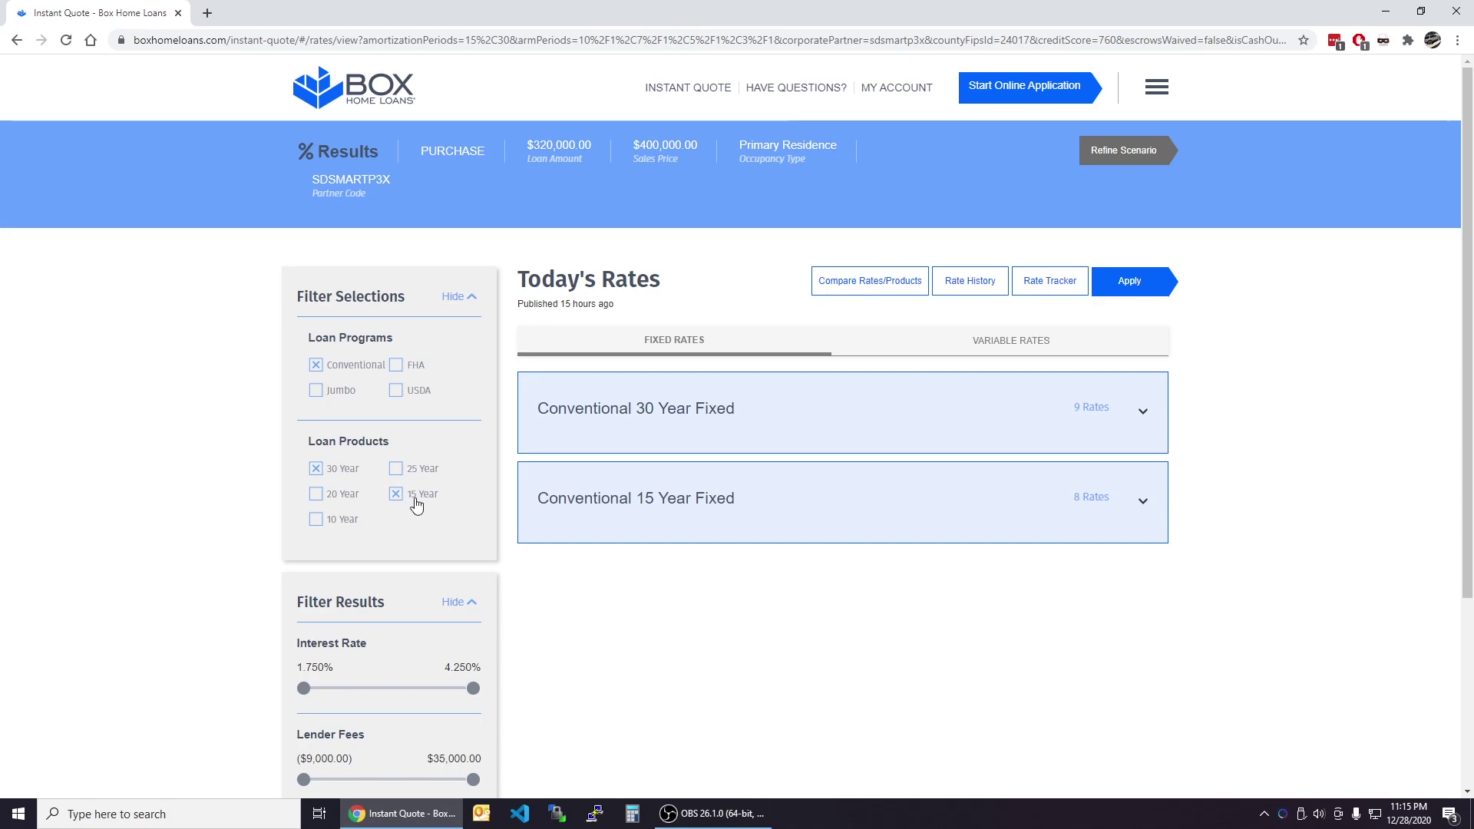
{"action": "scroll", "coordinate": [741, 340], "scroll_direction": "down", "scroll_amount": 1}
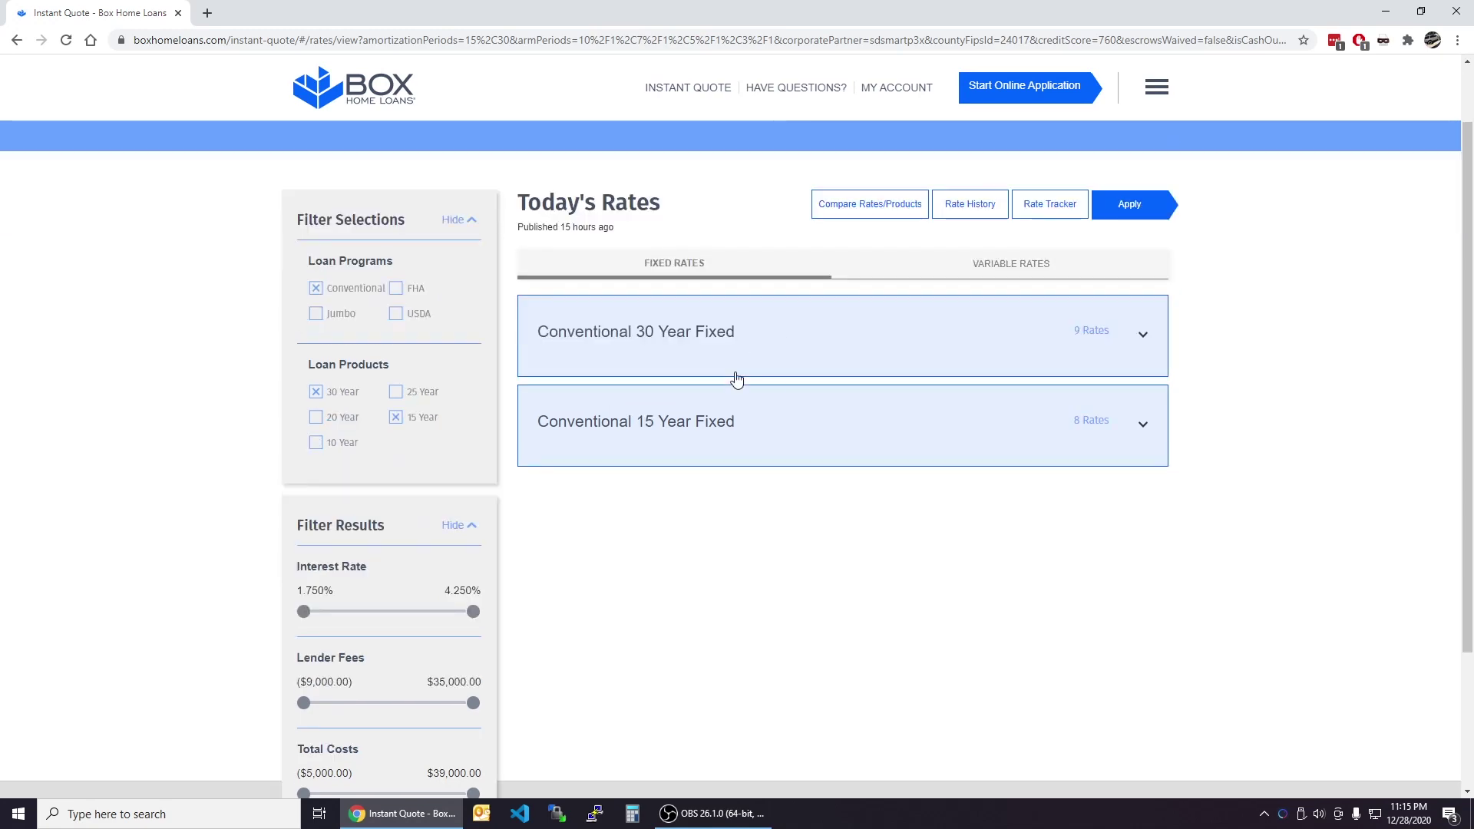
{"action": "left_click", "coordinate": [832, 335]}
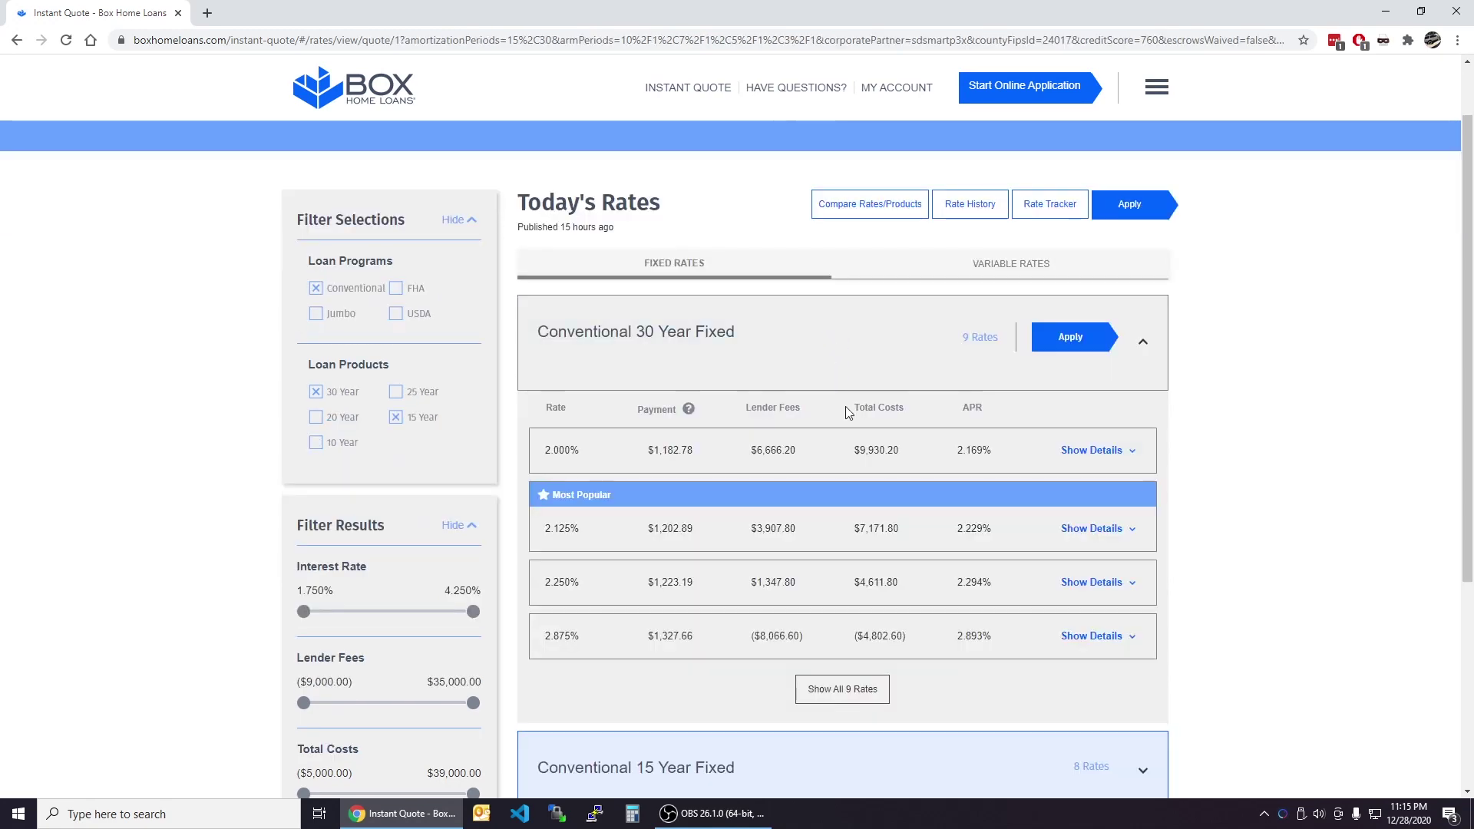
Expand the Conventional 15 Year Fixed product and show all of its rates
{"action": "scroll", "coordinate": [848, 461], "scroll_direction": "down", "scroll_amount": 3}
{"action": "left_click", "coordinate": [853, 543]}
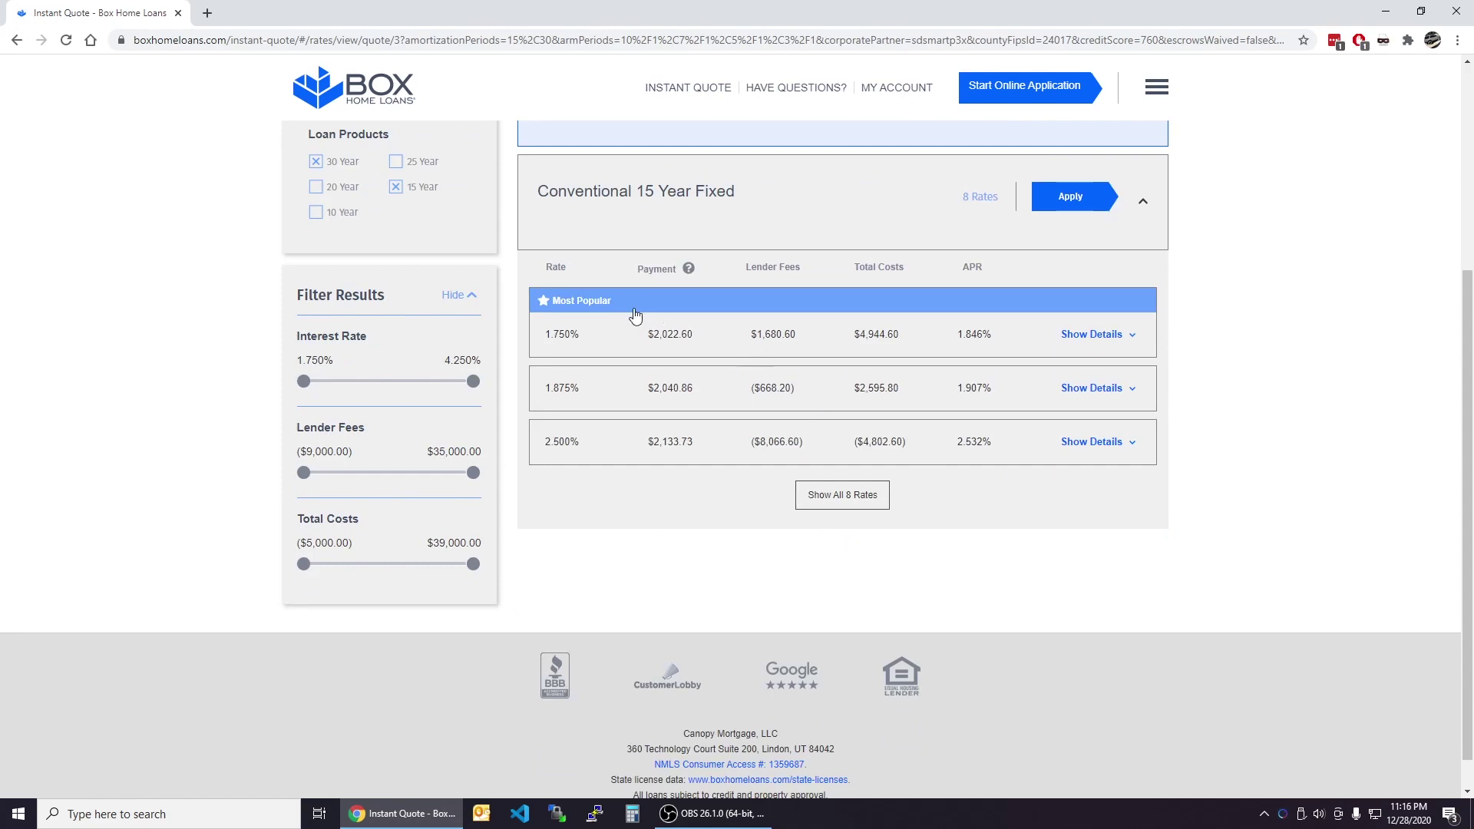
{"action": "scroll", "coordinate": [681, 459], "scroll_direction": "up", "scroll_amount": 2}
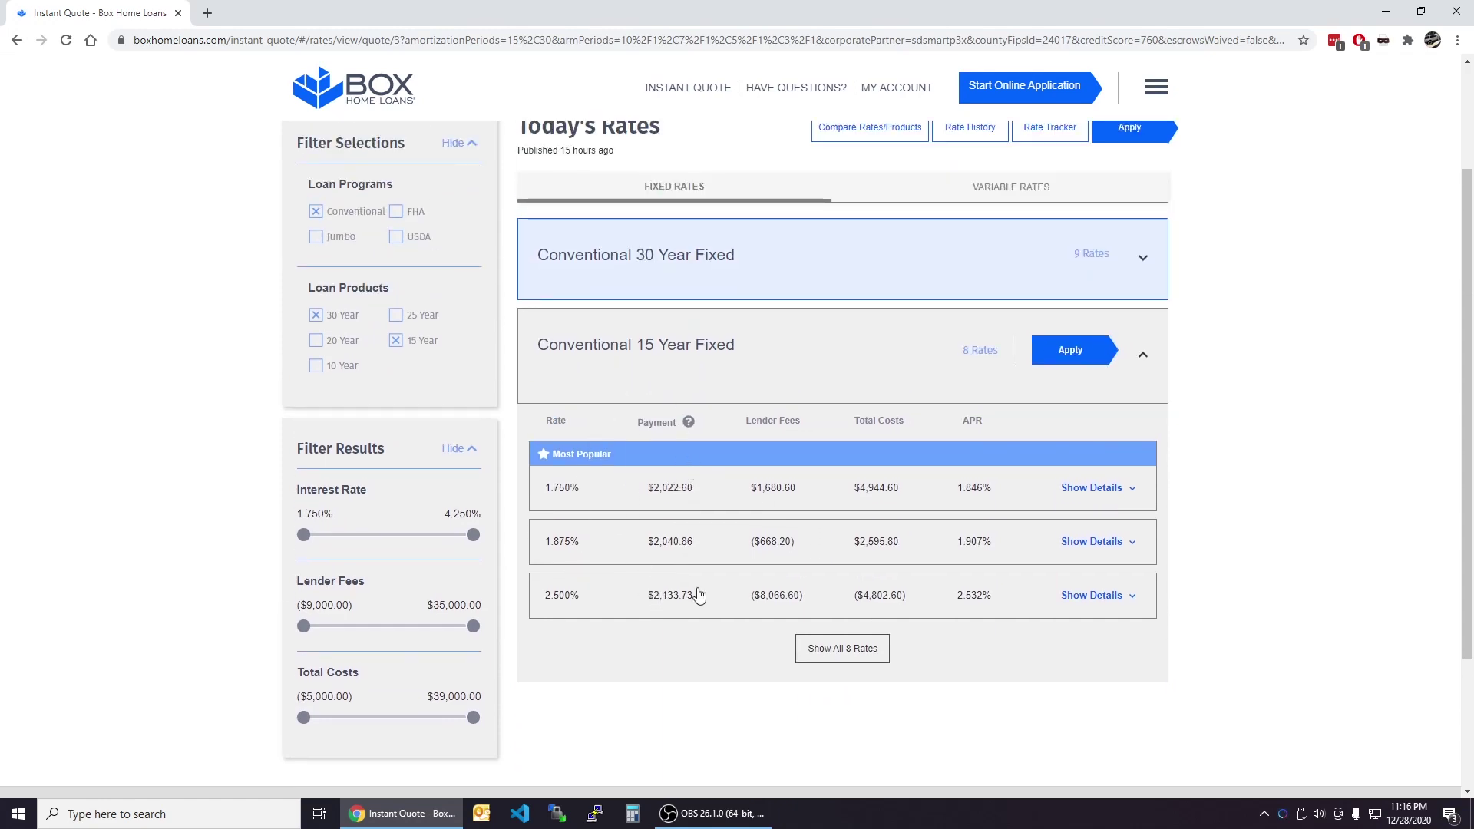
{"action": "left_click", "coordinate": [819, 649]}
{"action": "scroll", "coordinate": [910, 668], "scroll_direction": "down", "scroll_amount": 4}
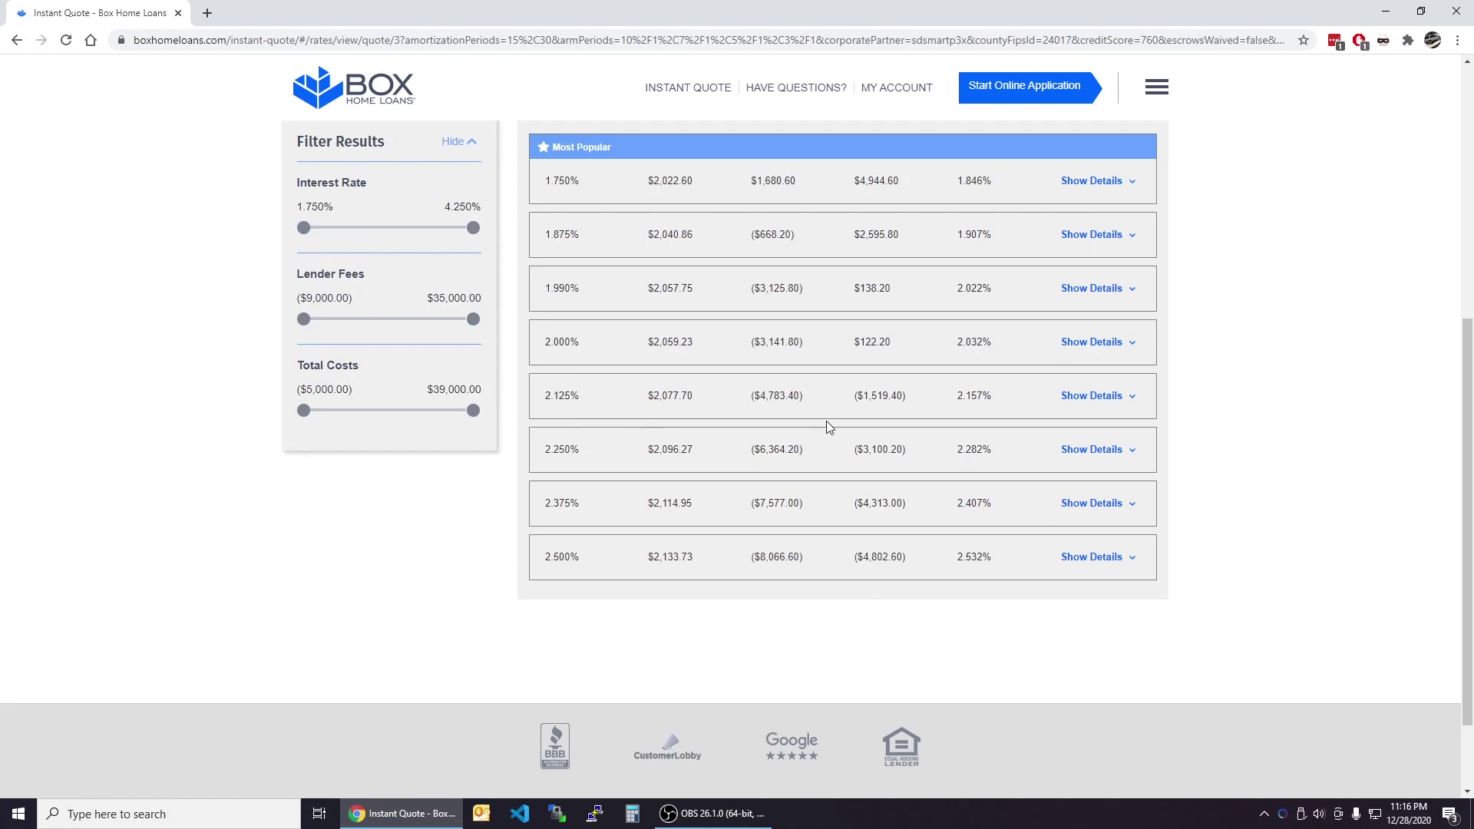
{"action": "scroll", "coordinate": [883, 202], "scroll_direction": "up", "scroll_amount": 2}
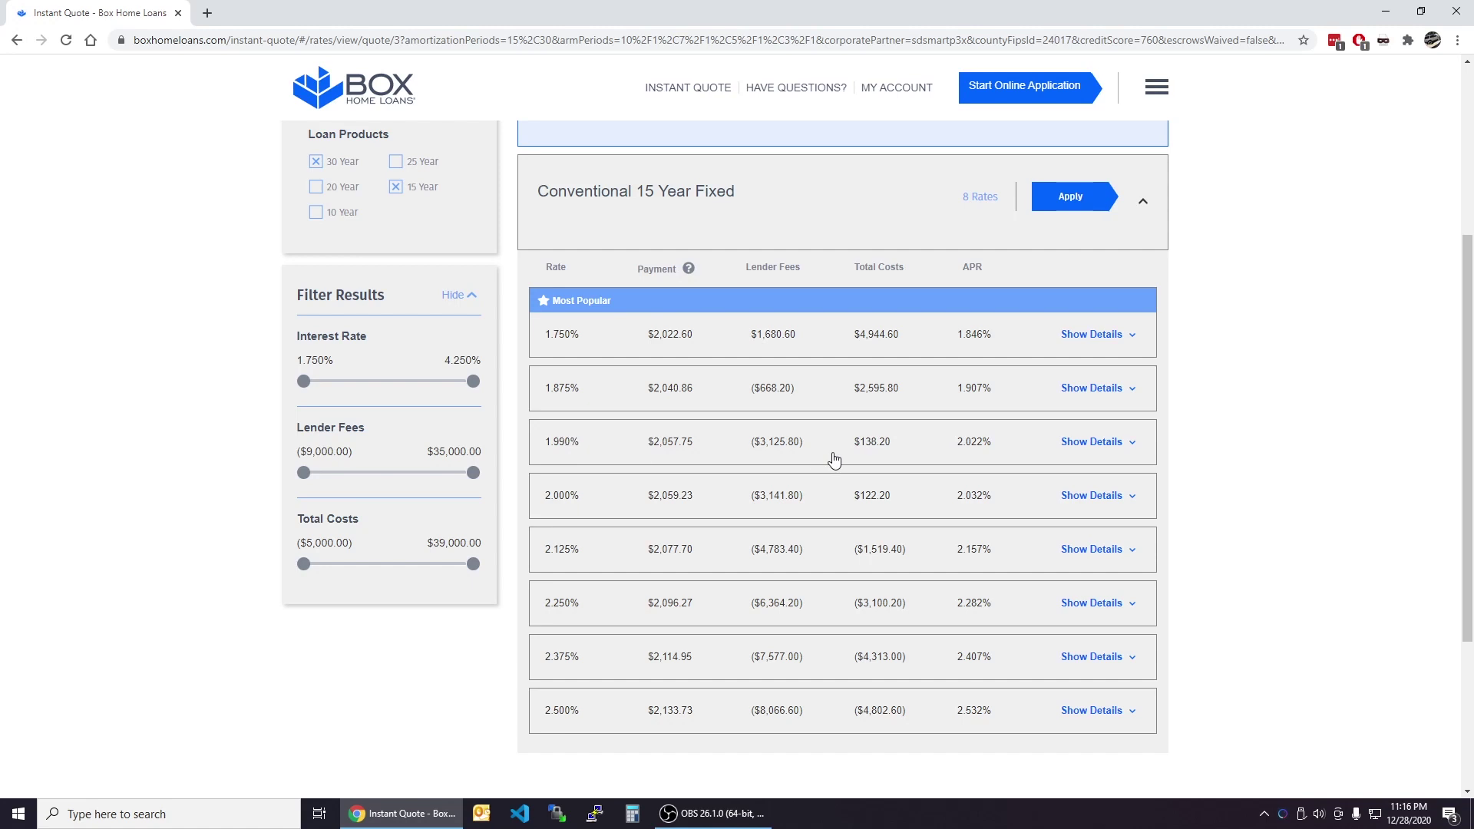
Expand the Conventional 30 Year Fixed product and show all of its rates
{"action": "scroll", "coordinate": [871, 461], "scroll_direction": "up", "scroll_amount": 4}
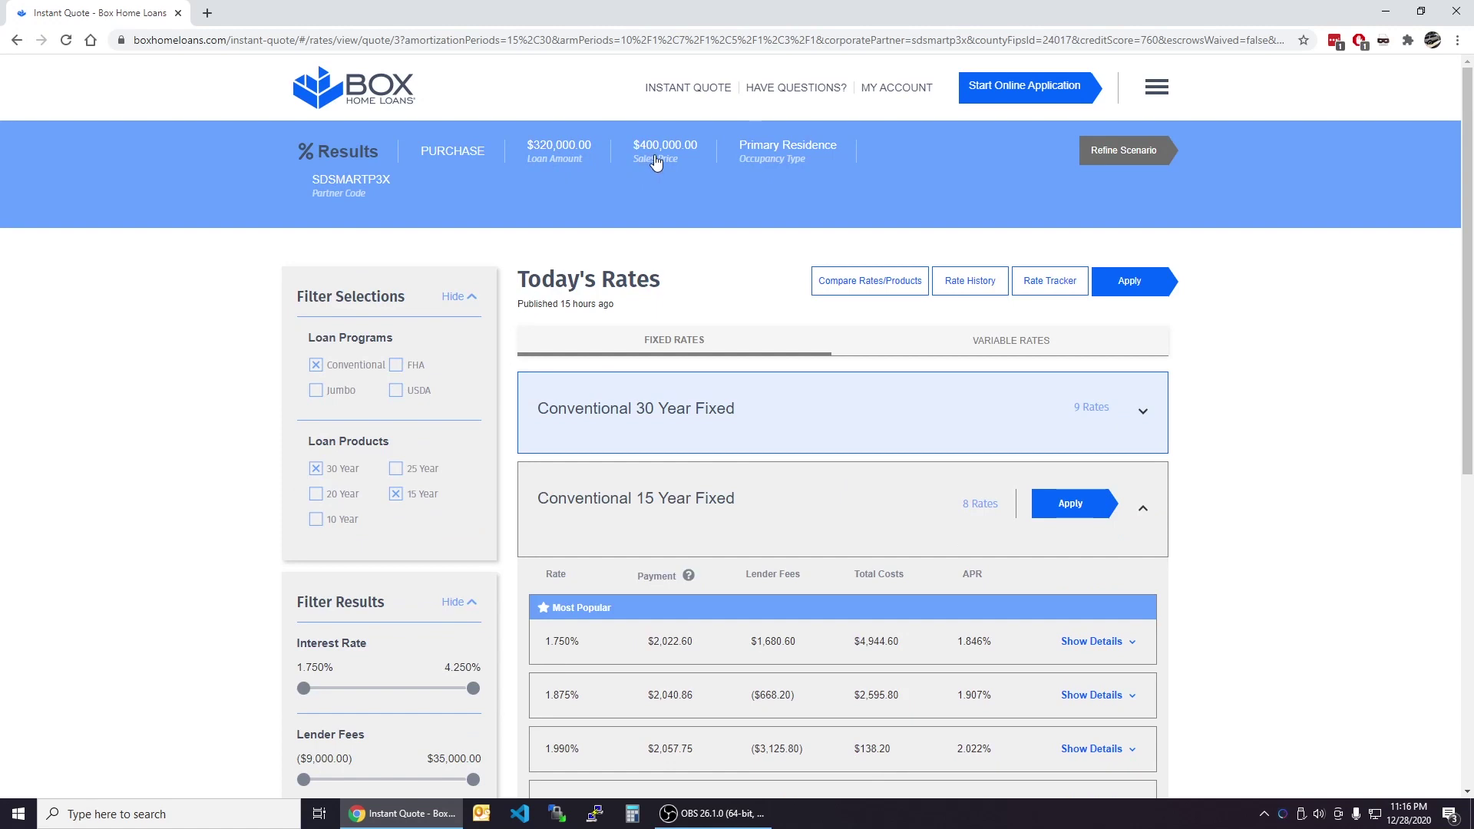
{"action": "scroll", "coordinate": [833, 415], "scroll_direction": "down", "scroll_amount": 1}
{"action": "left_click", "coordinate": [828, 334]}
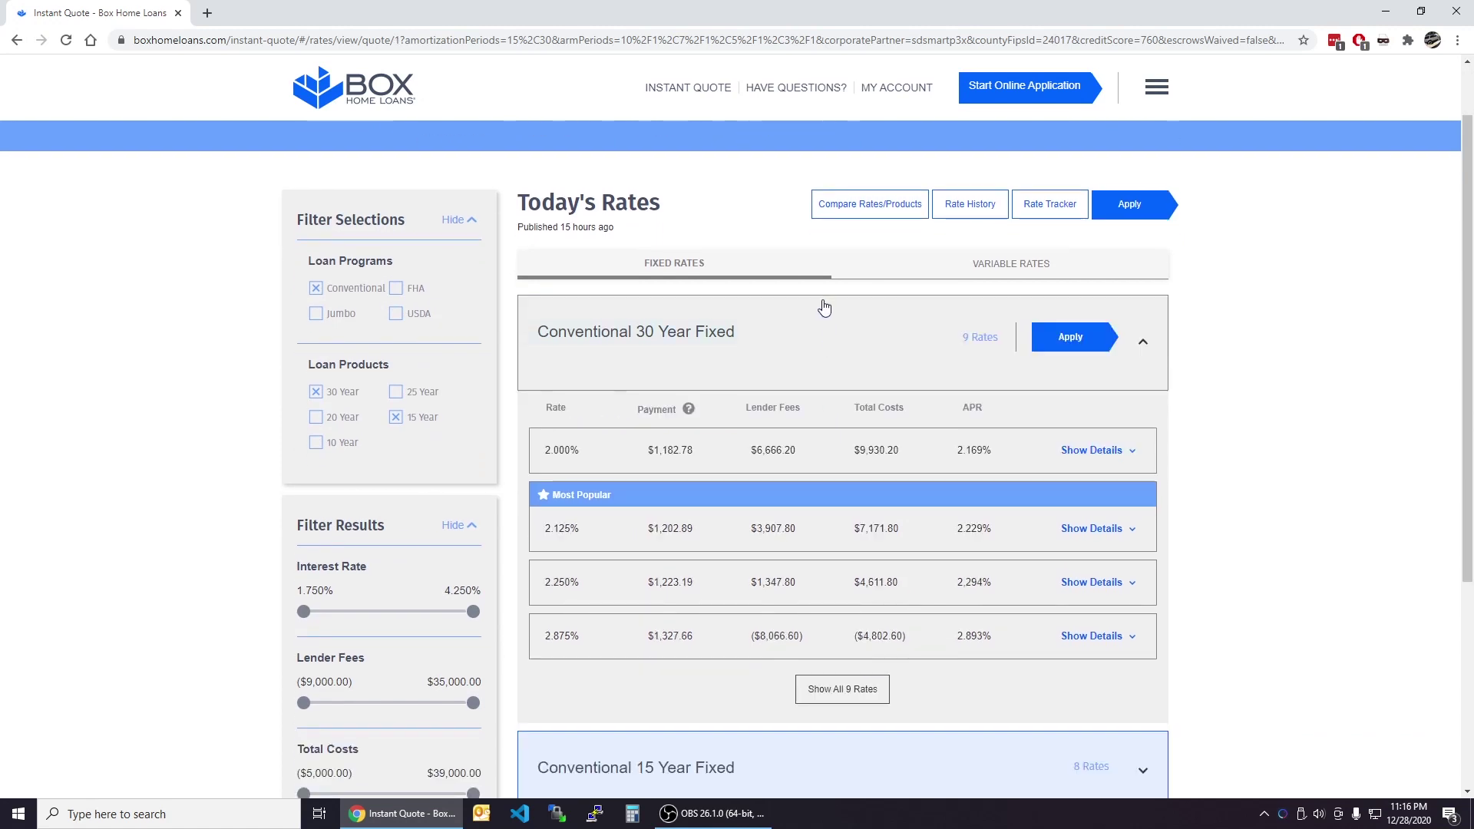
{"action": "left_click", "coordinate": [842, 690]}
{"action": "scroll", "coordinate": [849, 599], "scroll_direction": "down", "scroll_amount": 3}
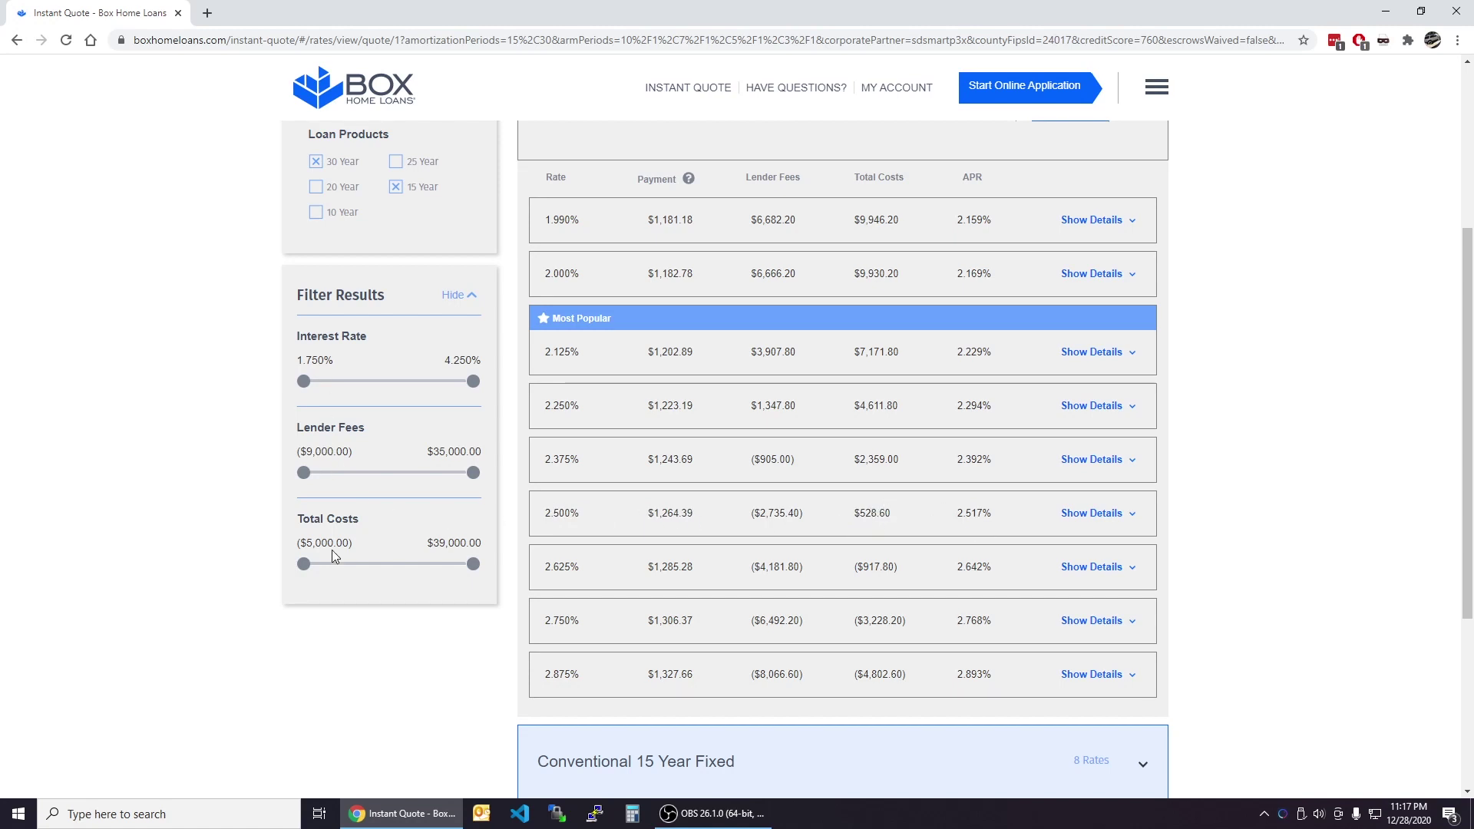
Limit the Total Costs filter to a maximum of $2,000.00 and highlight its range values
{"action": "left_click_drag", "start_coordinate": [473, 564], "coordinate": [335, 564]}
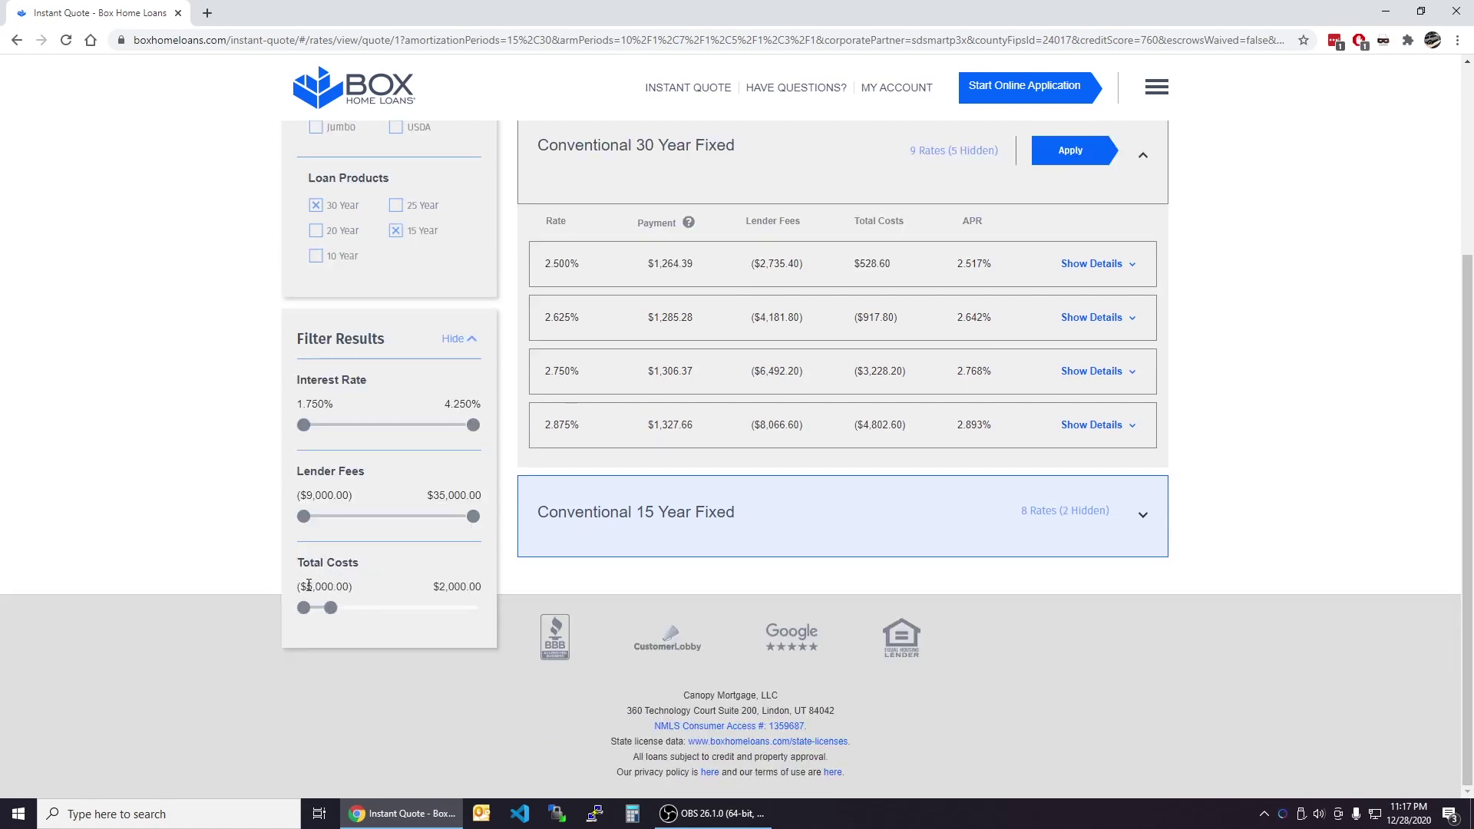
{"action": "left_click_drag", "start_coordinate": [298, 586], "coordinate": [490, 596]}
{"action": "left_click", "coordinate": [349, 585]}
{"action": "left_click", "coordinate": [490, 595]}
Show the details of the 2.500% Conventional 30 Year Fixed rate and expand Loan Costs in its closing fees
{"action": "scroll", "coordinate": [819, 533], "scroll_direction": "up", "scroll_amount": 4}
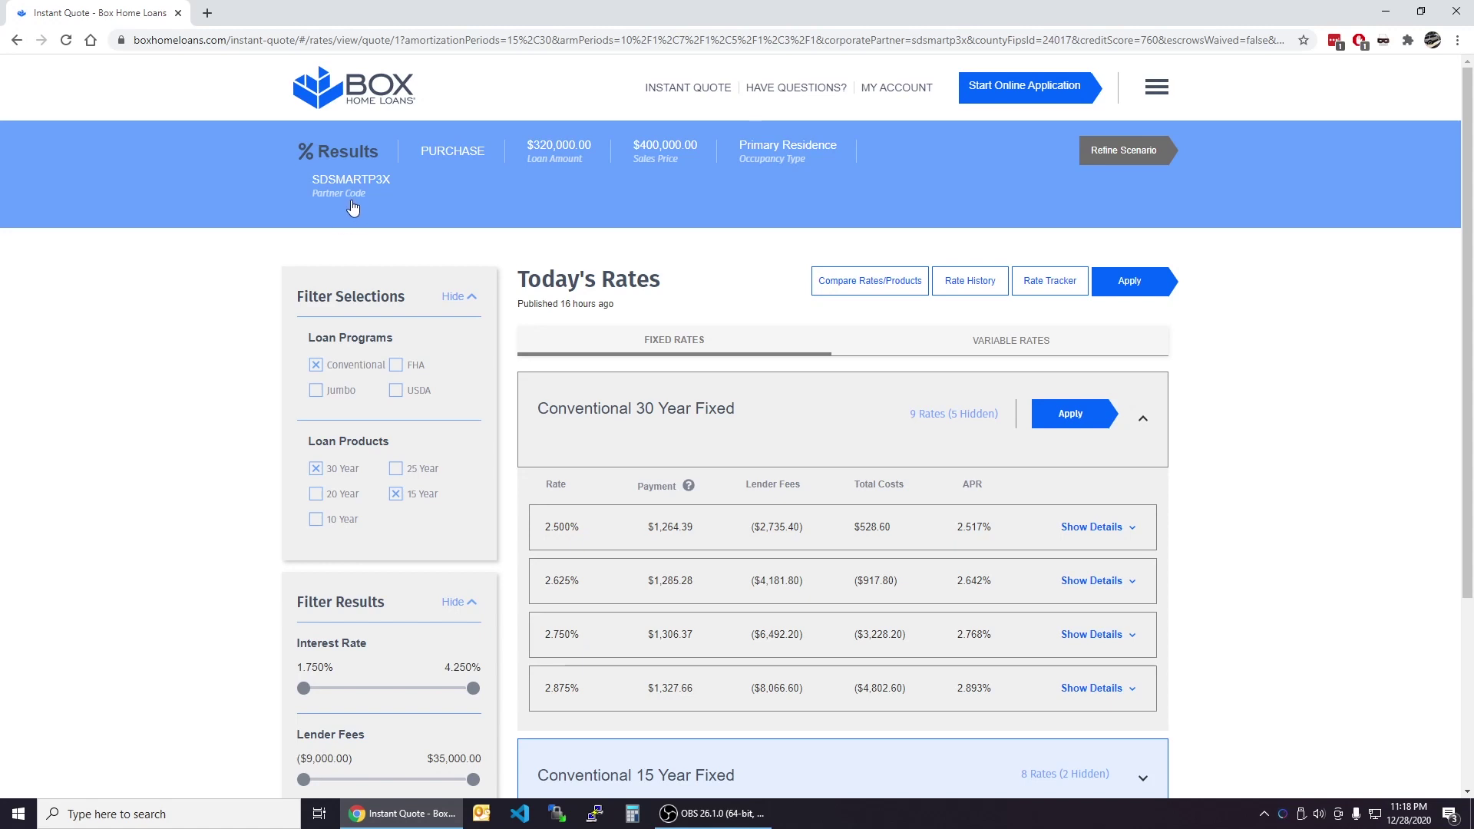
{"action": "scroll", "coordinate": [876, 515], "scroll_direction": "down", "scroll_amount": 1}
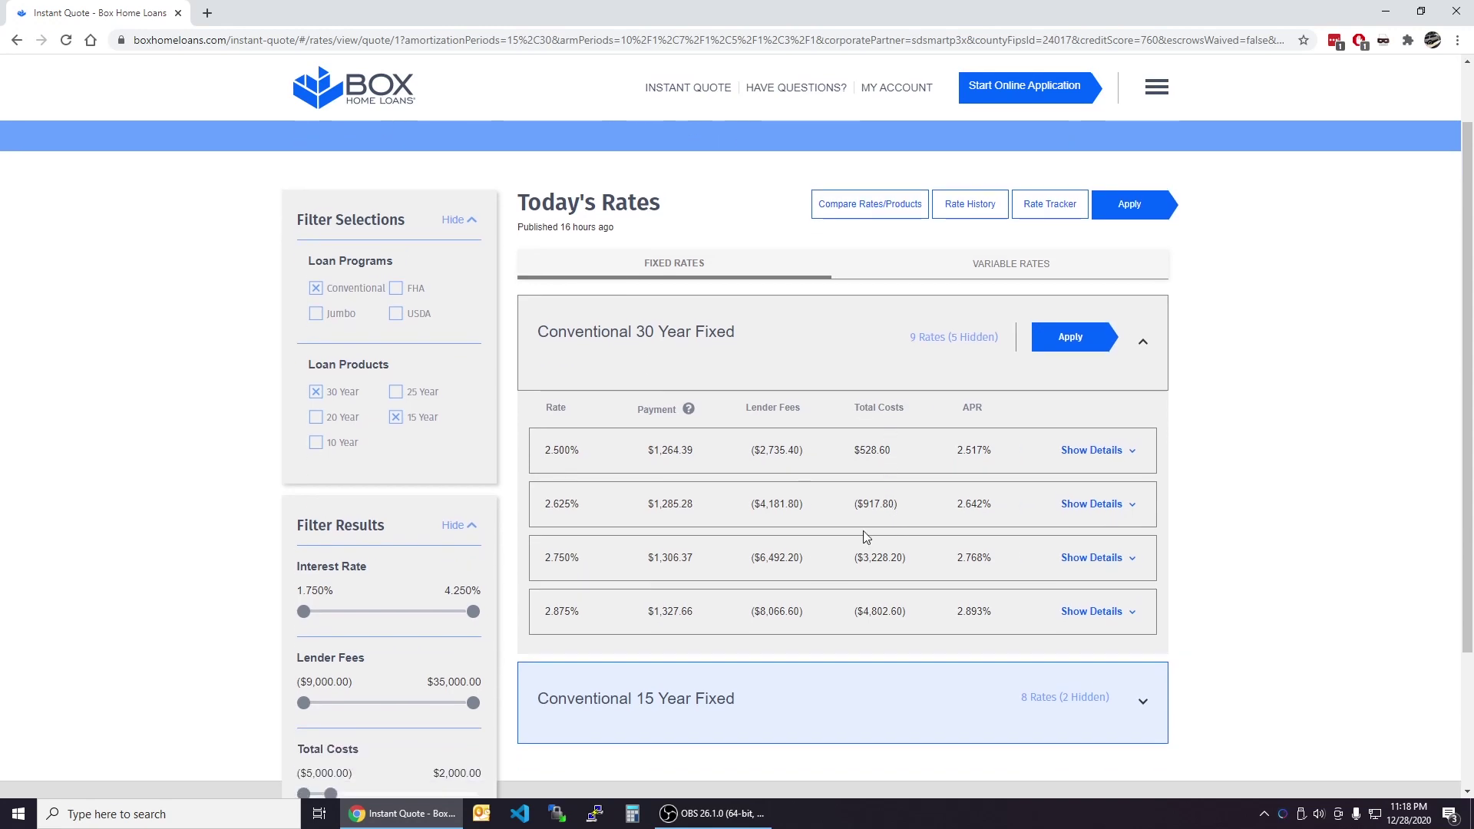
{"action": "left_click", "coordinate": [879, 465]}
{"action": "scroll", "coordinate": [780, 464], "scroll_direction": "down", "scroll_amount": 3}
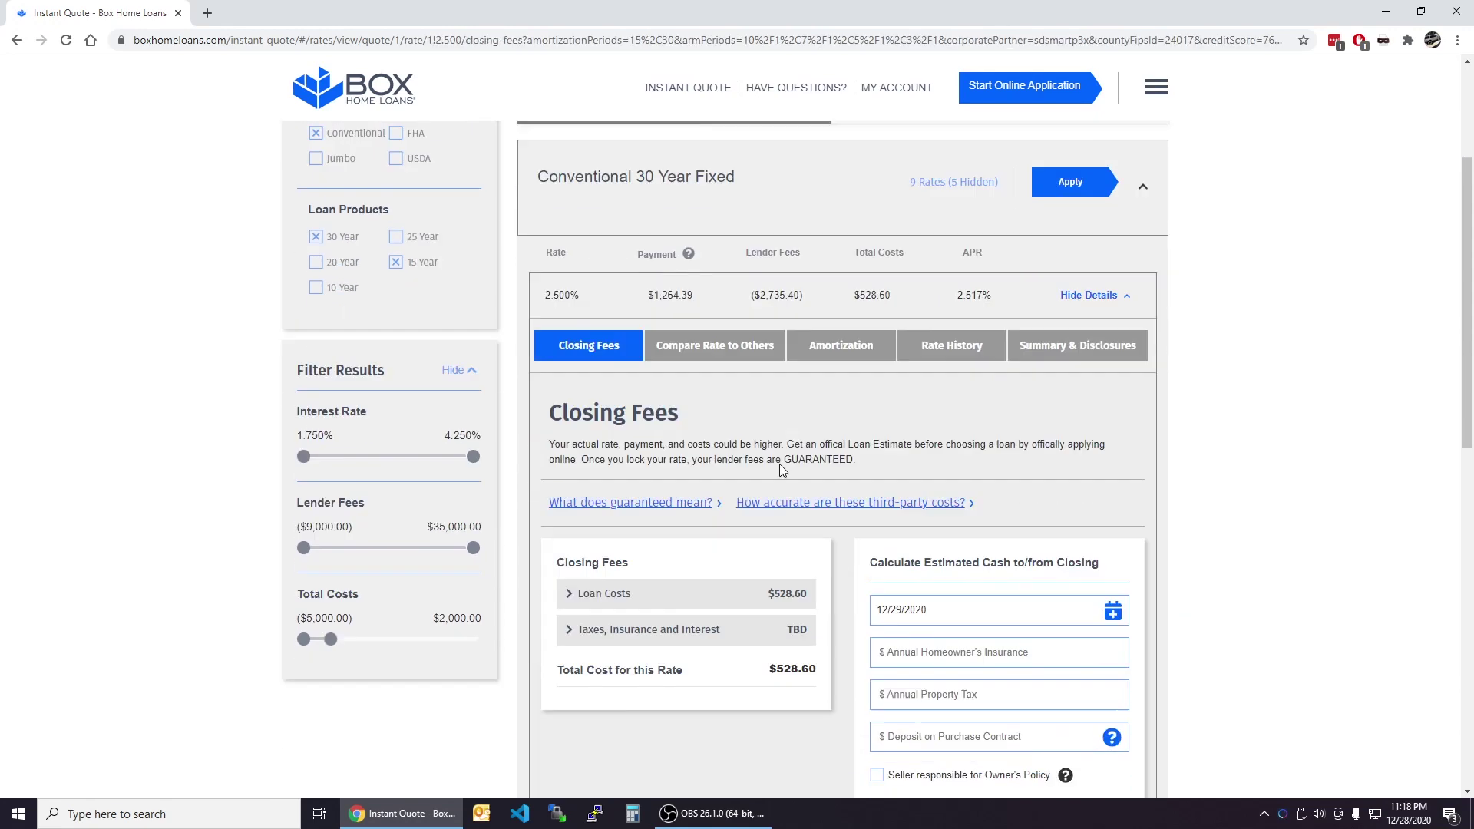
{"action": "left_click", "coordinate": [600, 519]}
{"action": "scroll", "coordinate": [611, 499], "scroll_direction": "down", "scroll_amount": 1}
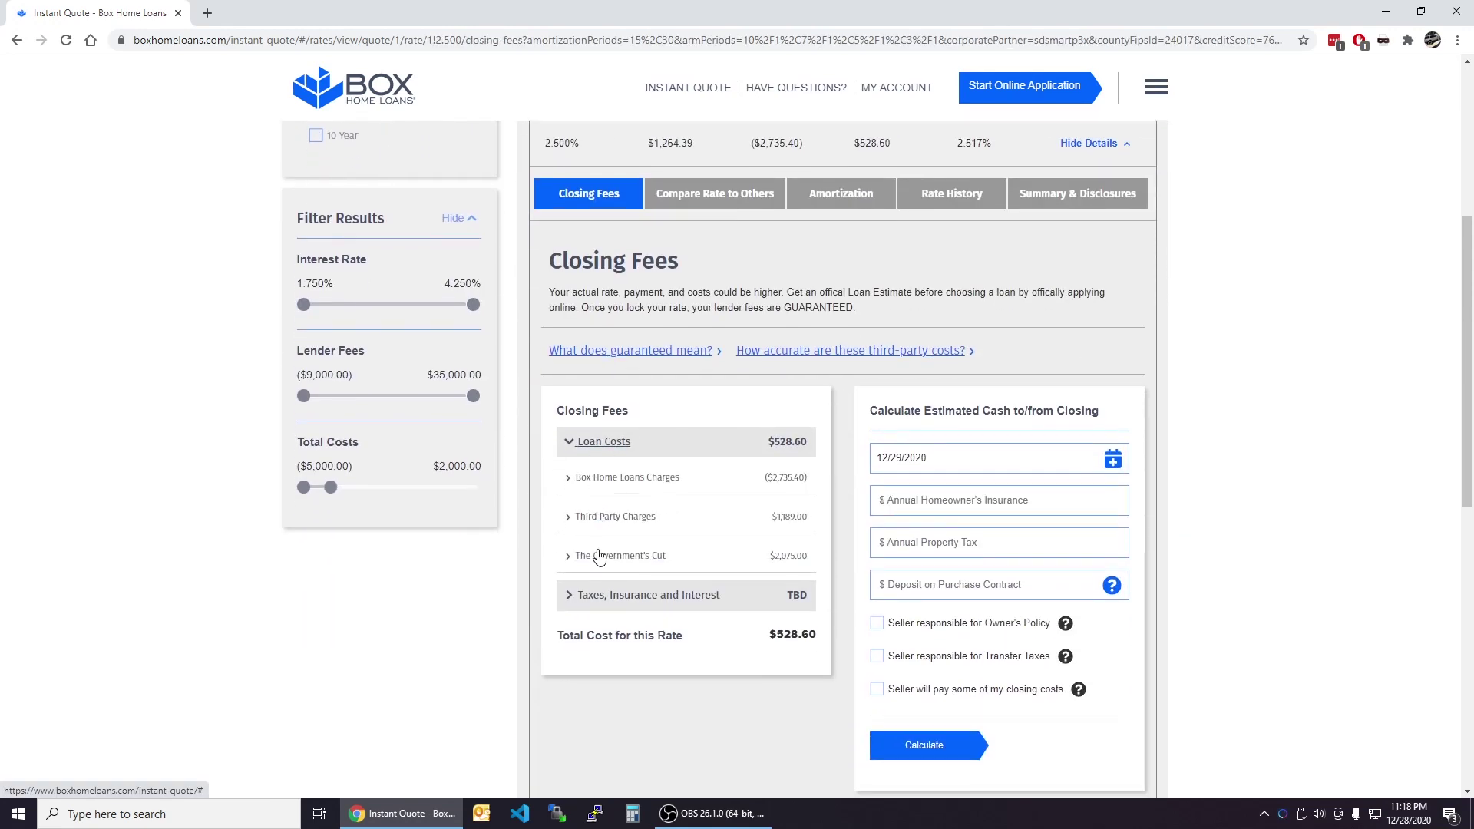
Expand the Box Home Loans Charges and highlight the Corporate Discount line
{"action": "left_click", "coordinate": [614, 481]}
{"action": "left_click_drag", "start_coordinate": [605, 550], "coordinate": [771, 561]}
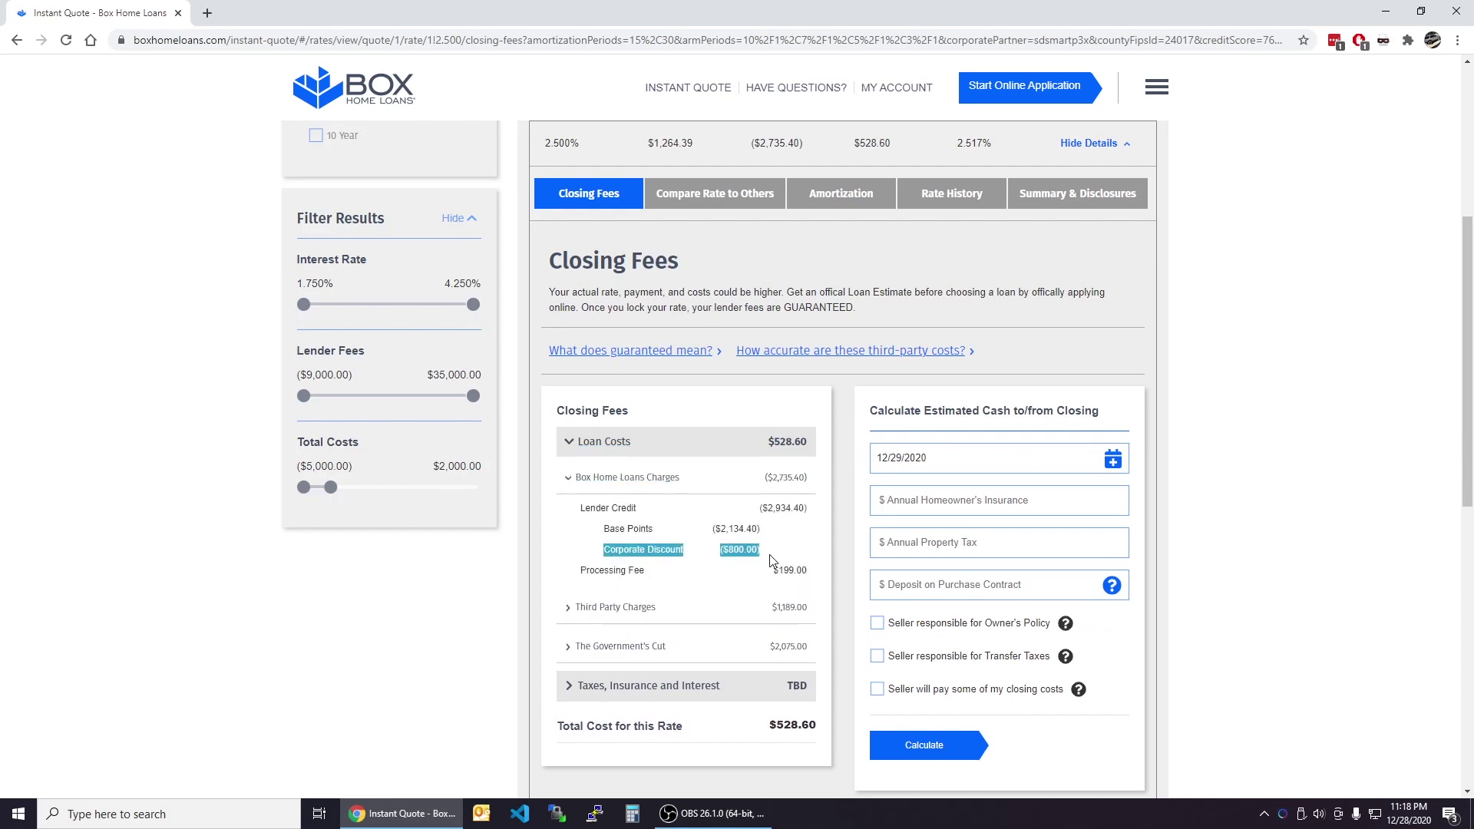
{"action": "left_click", "coordinate": [771, 561]}
Reopen the Loan Costs breakdown in the closing fees of the 2.500% rate
{"action": "scroll", "coordinate": [771, 560], "scroll_direction": "up", "scroll_amount": 2}
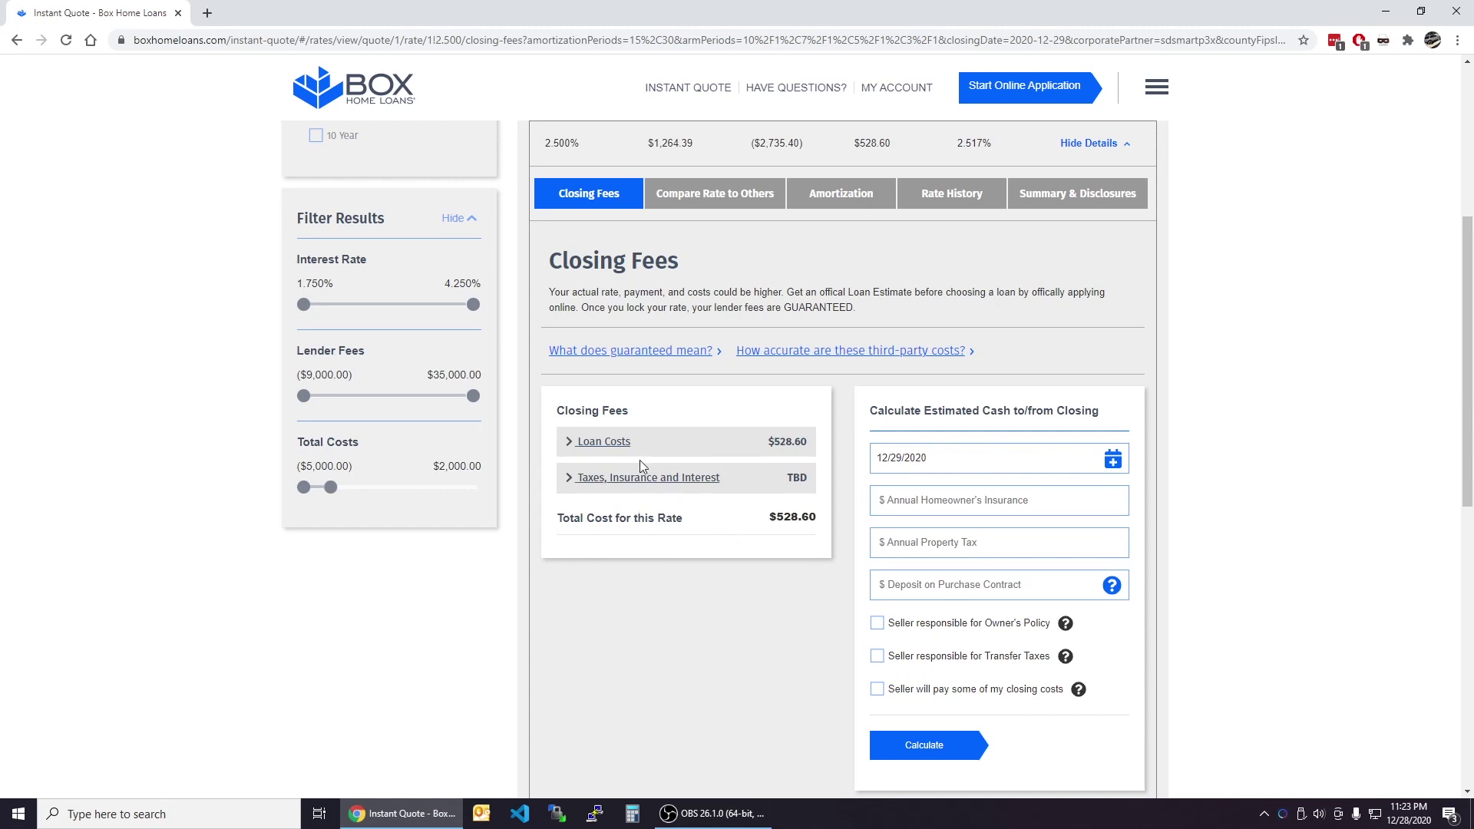
{"action": "left_click", "coordinate": [619, 446]}
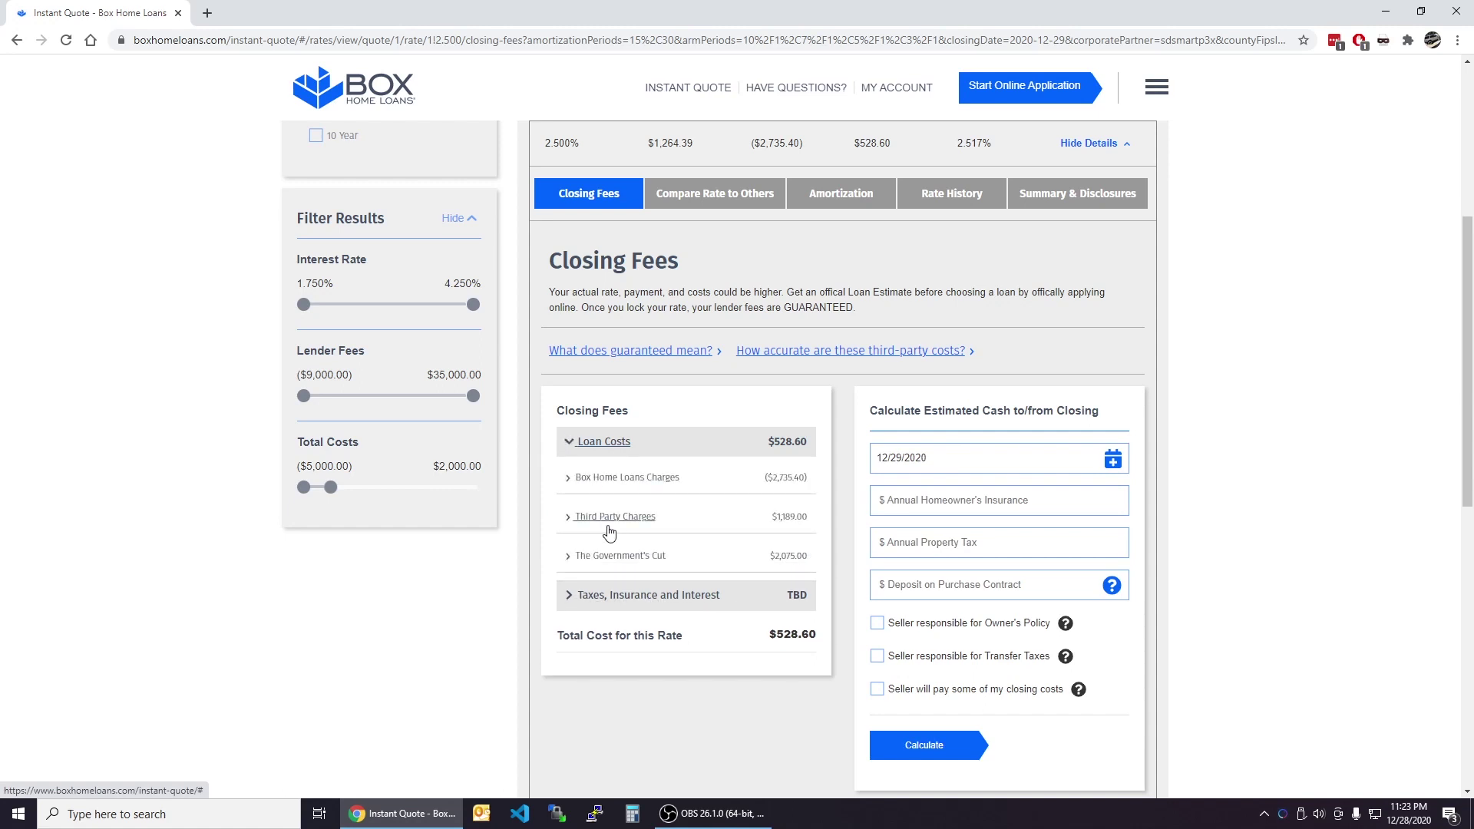